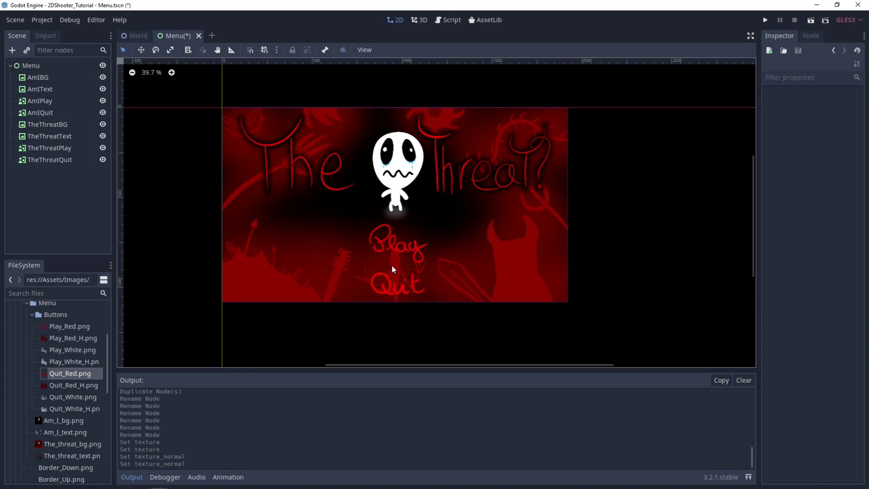
Step: Search the asset library for "Sprite Mask", then download and install the add-on with its preselected package contents
click(485, 20)
text(Sprite Mask)
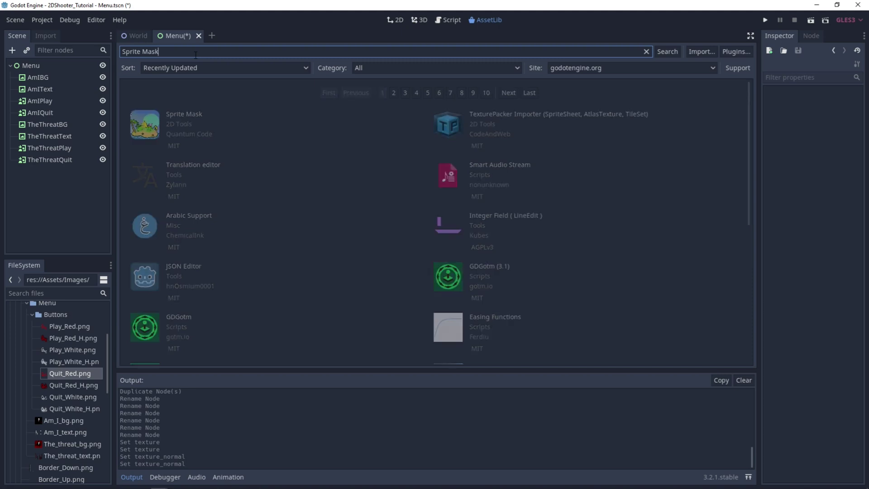
click(148, 115)
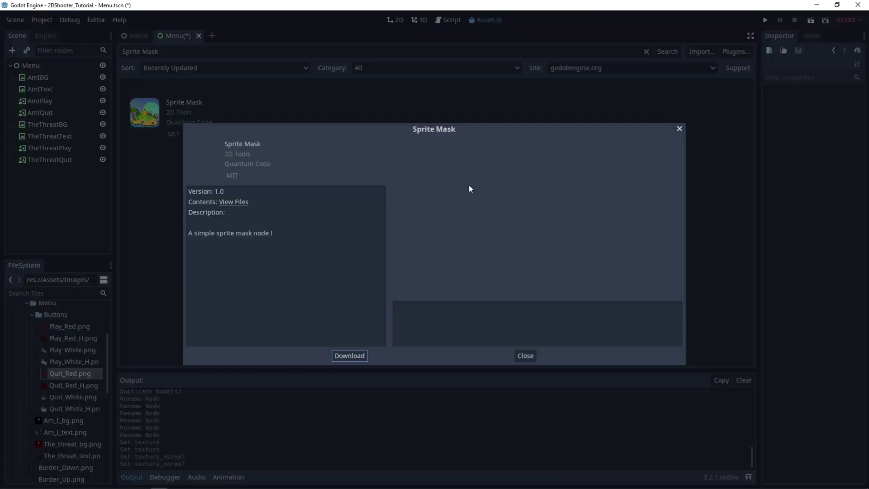
click(343, 356)
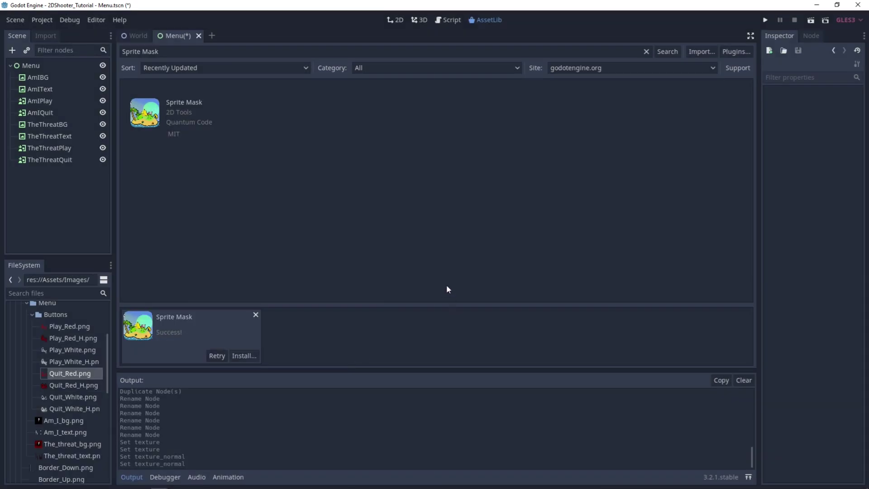
click(239, 357)
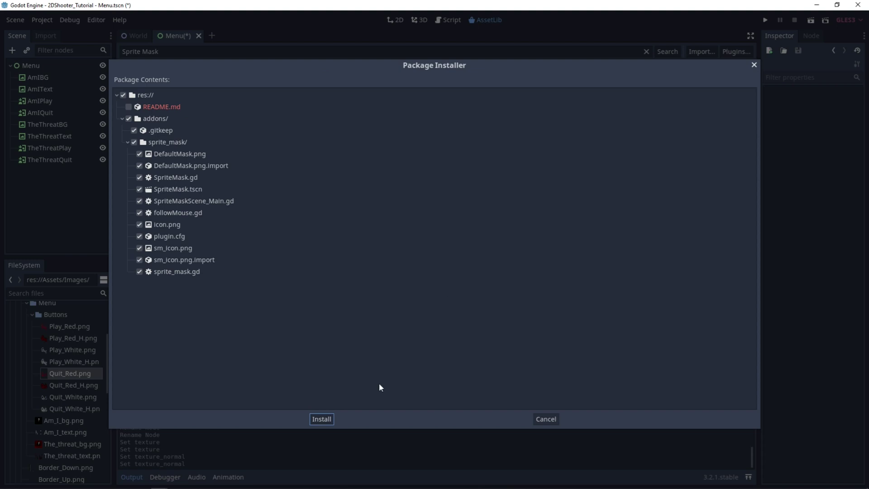
click(327, 415)
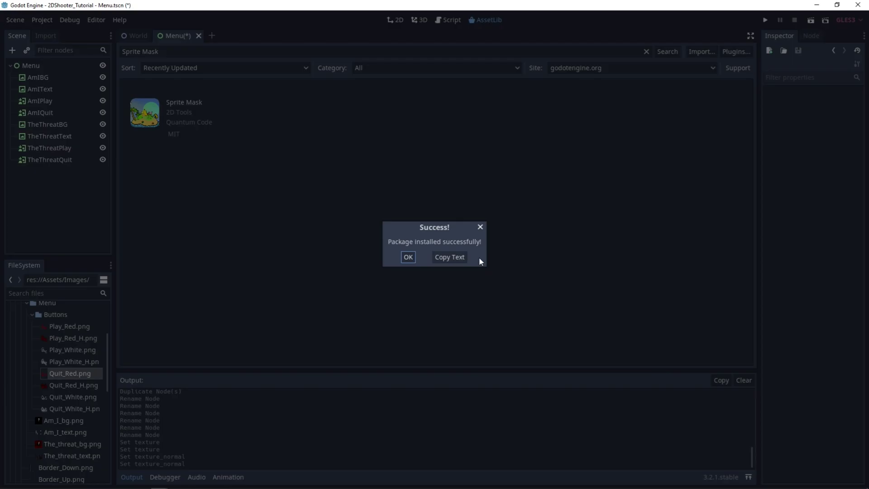
click(408, 257)
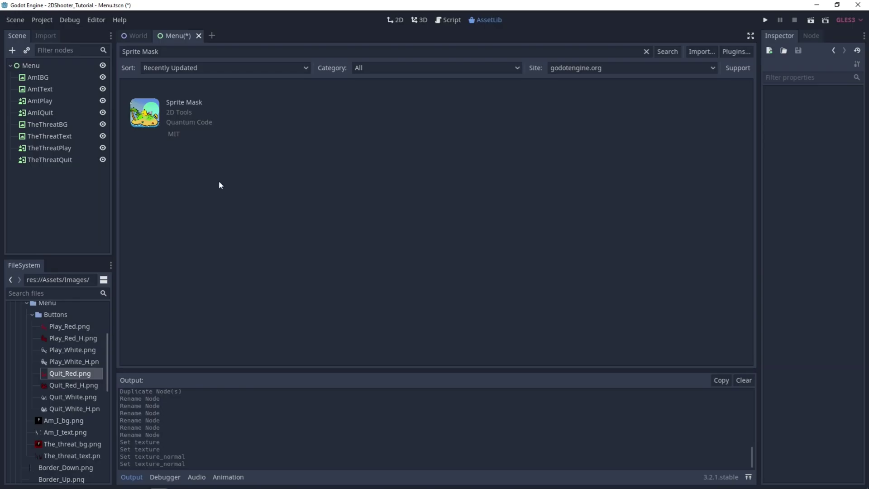
Step: Set the Sprite Mask plugin's status to Active in the project settings
click(40, 21)
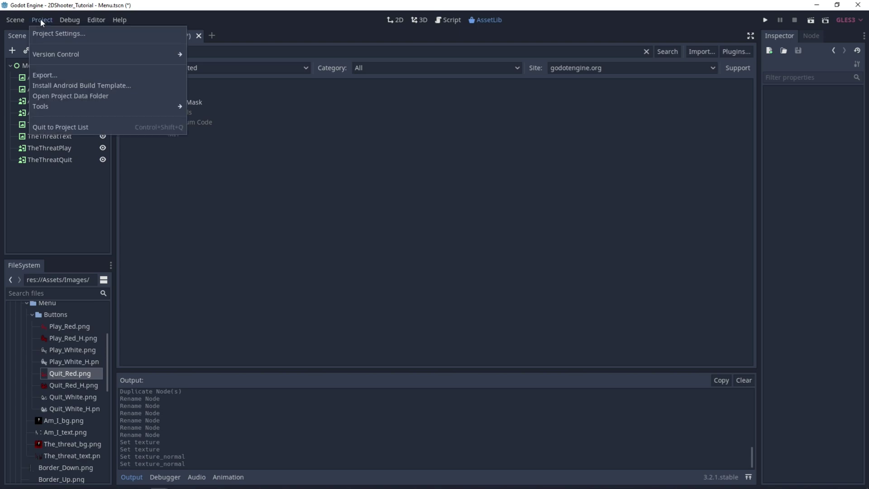
click(48, 31)
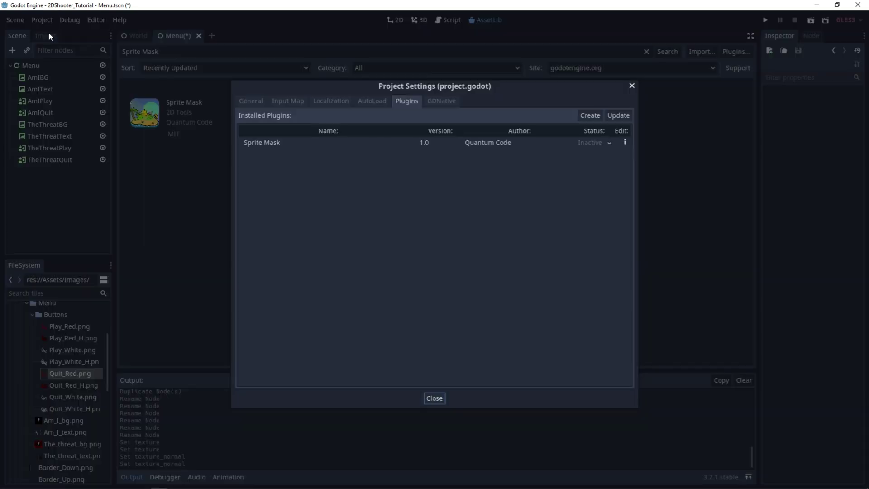
click(259, 100)
click(407, 101)
click(610, 143)
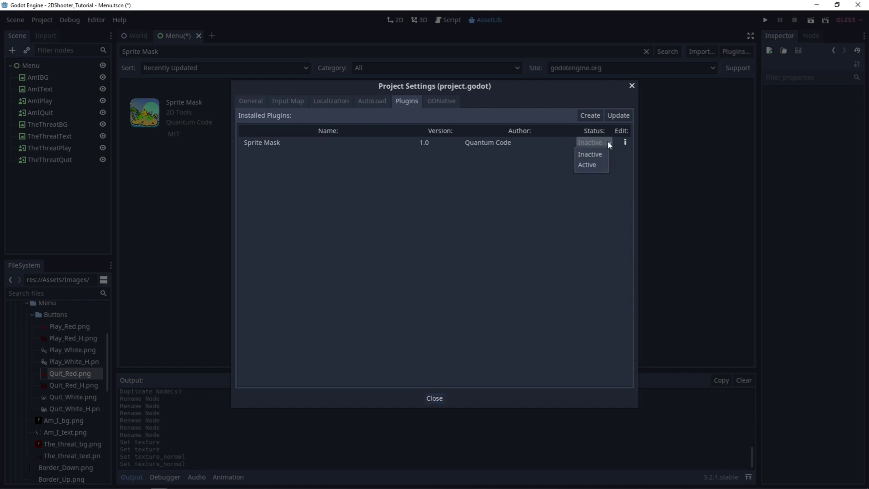
click(589, 165)
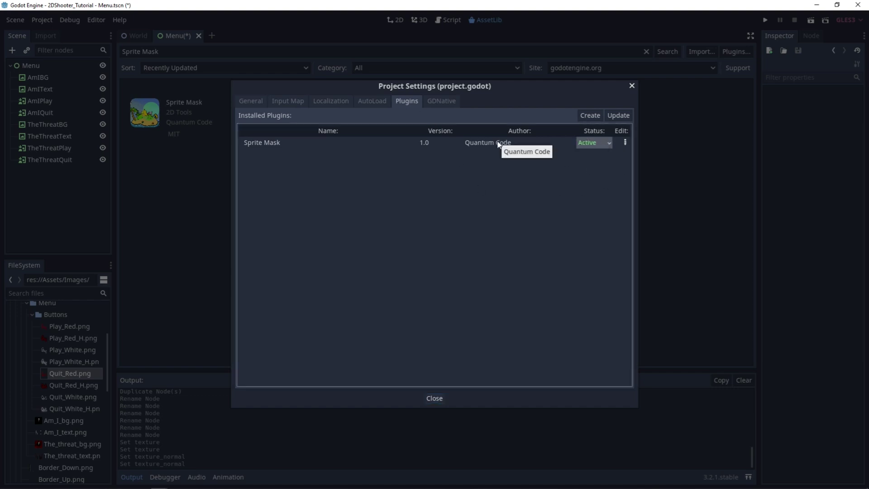
click(437, 397)
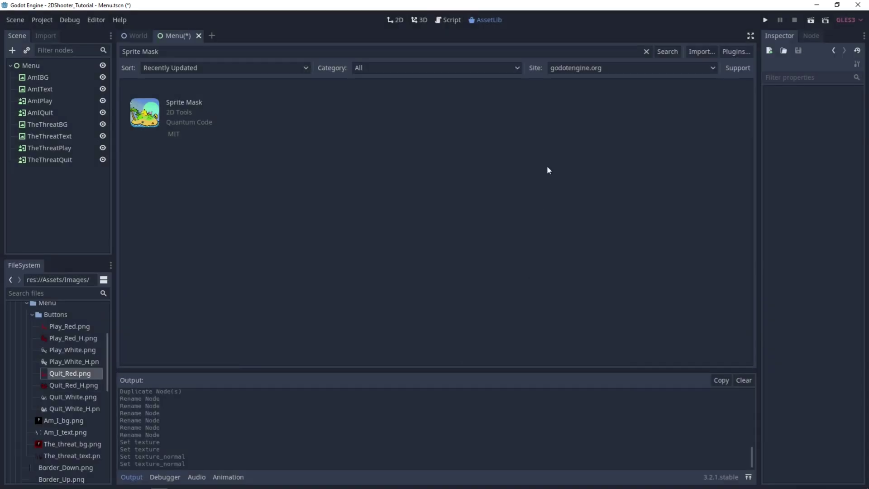
Step: Return to the 2D view of the Menu scene and add a SpriteMask node as a child of the Menu root
click(398, 21)
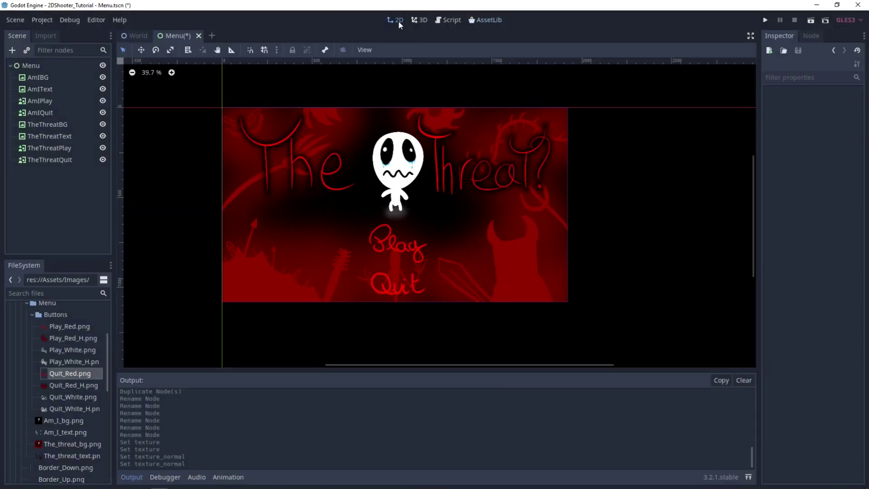
click(32, 66)
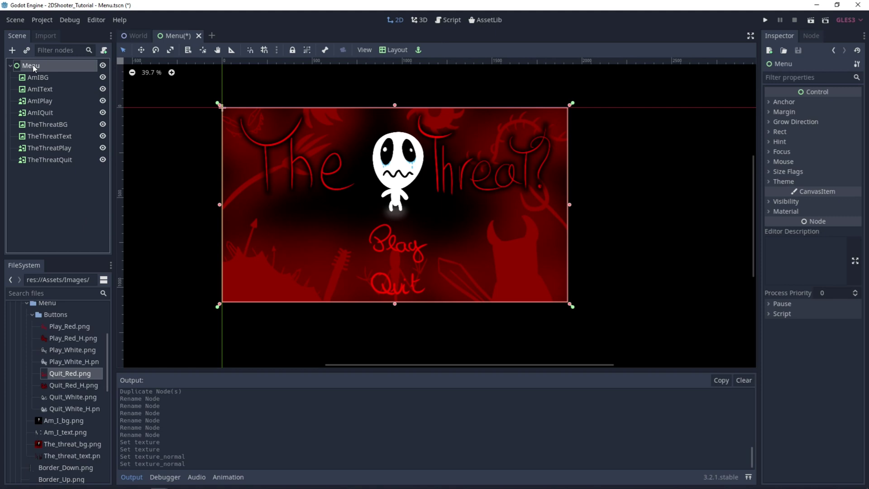
right_click(33, 67)
click(78, 73)
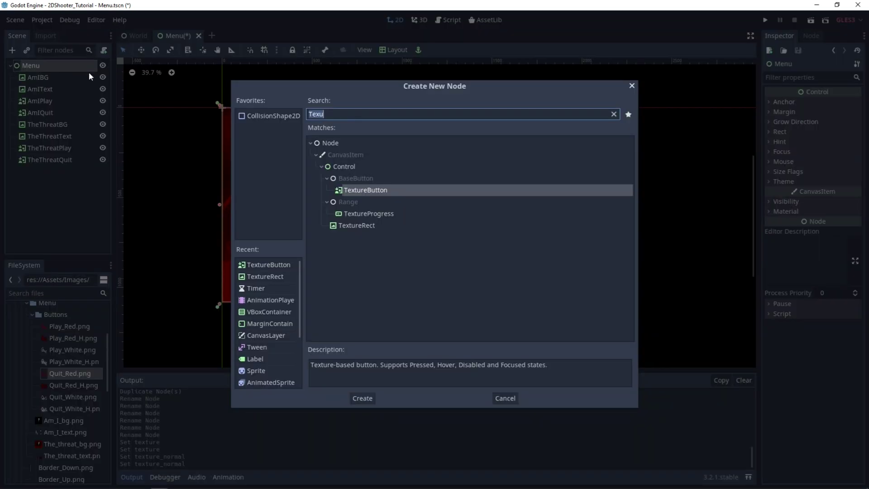
text(Spruite)
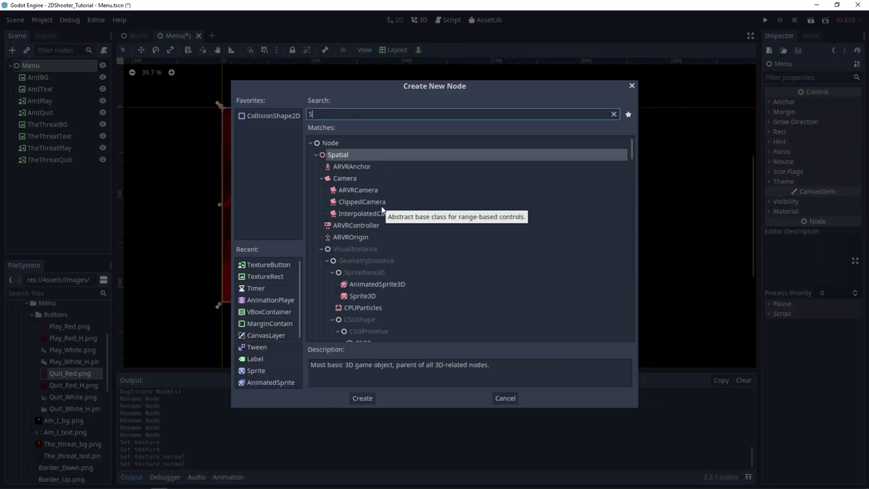
key(BackSpace)
key(BackSpace)
key(BackSpace)
key(BackSpace)
text(t)
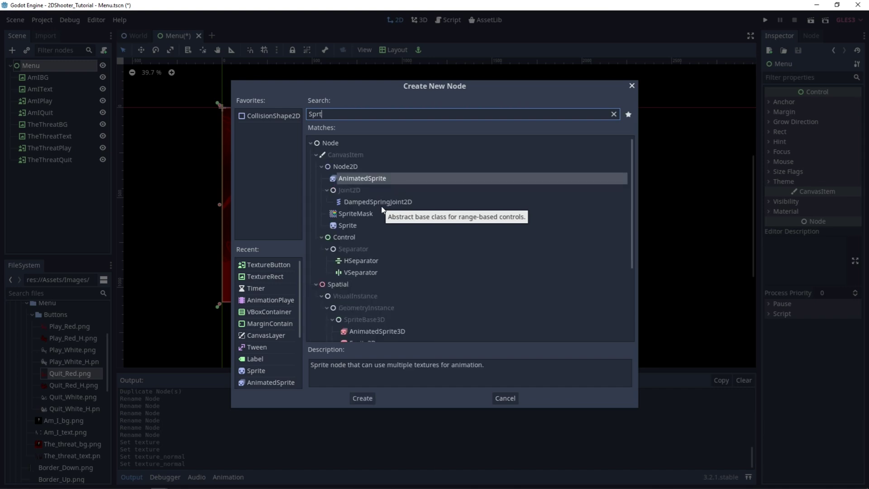
double_click(347, 213)
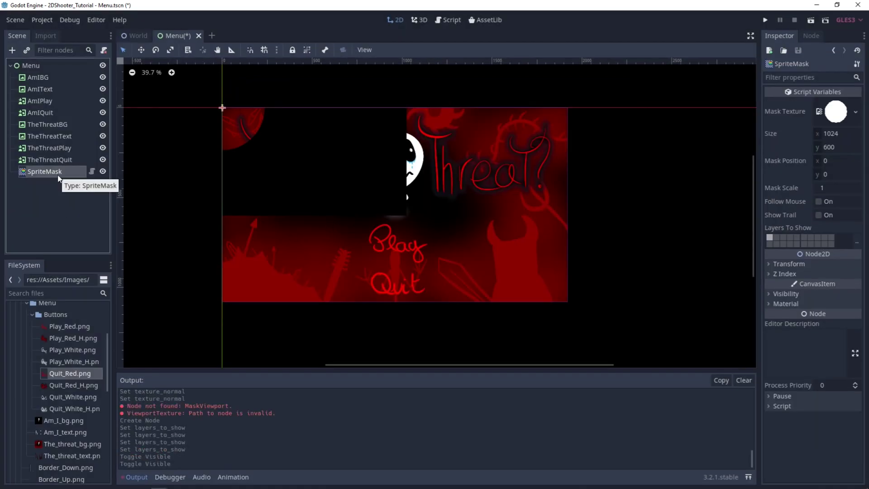
Step: Set the SpriteMask's size to 1920 by 1080 and enable its Follow Mouse and Show Trail options
click(842, 134)
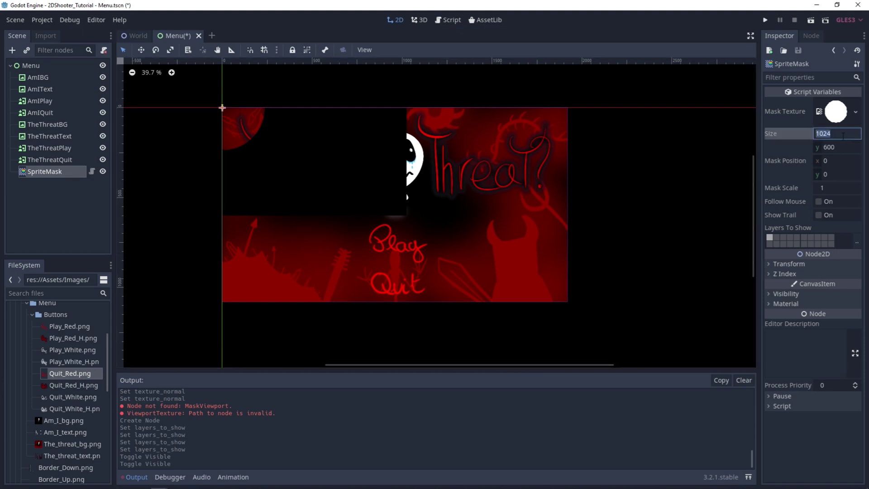
text(1920)
click(842, 147)
text(1080)
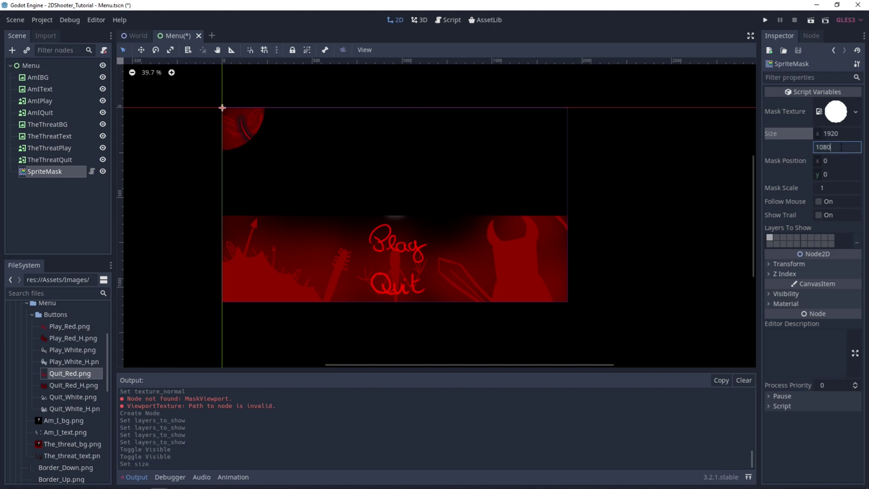
key(Return)
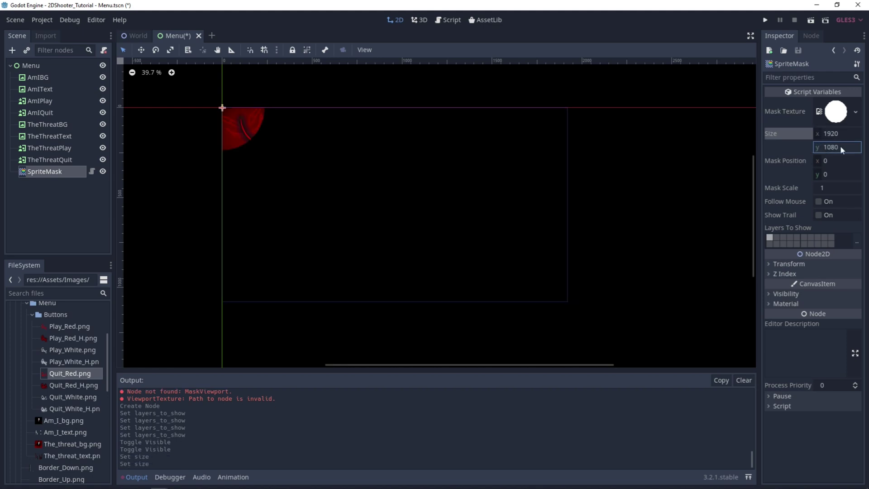
click(820, 201)
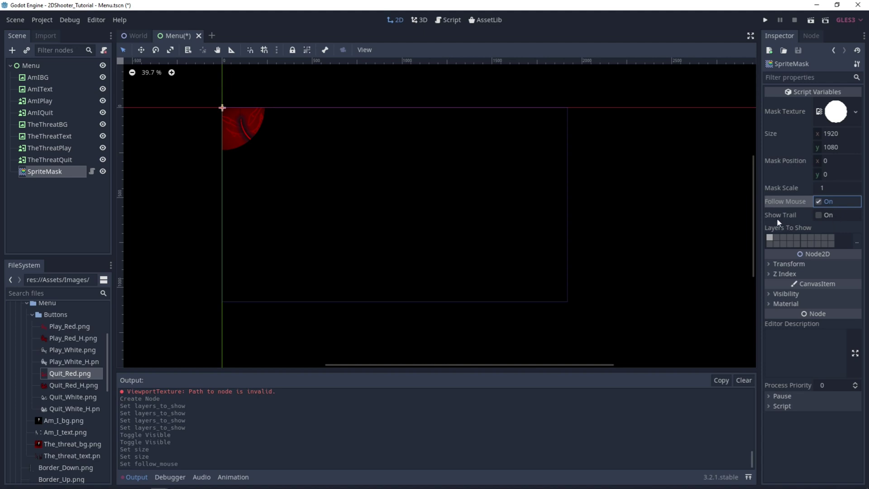
click(819, 215)
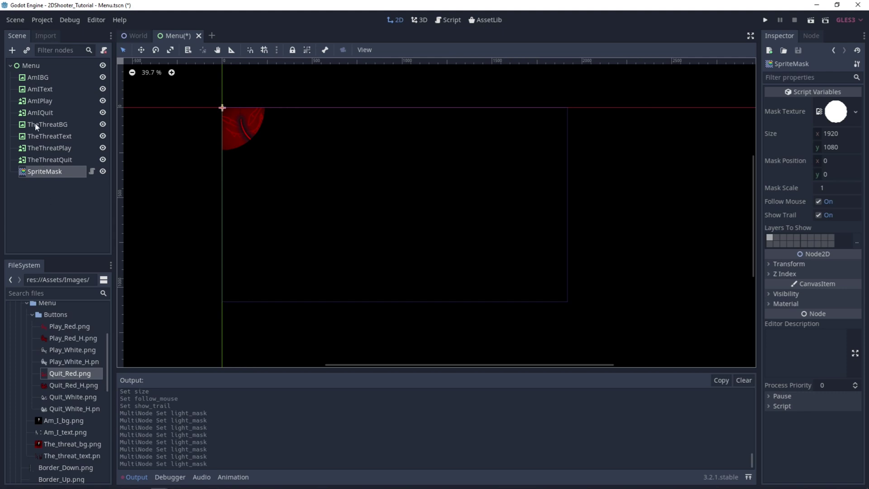
Step: Compare the Light Mask layer of the TheThreatQuit button with the SpriteMask's Layers To Show
click(56, 160)
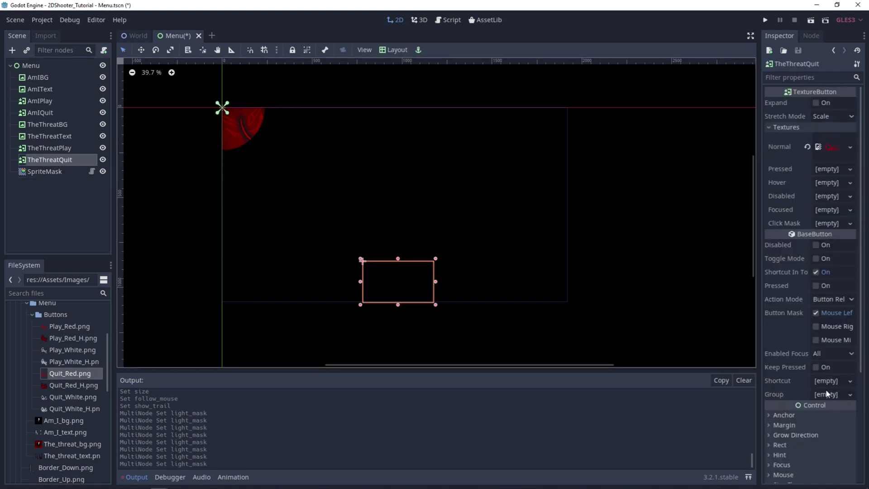
scroll(827, 393, down, 4)
click(790, 364)
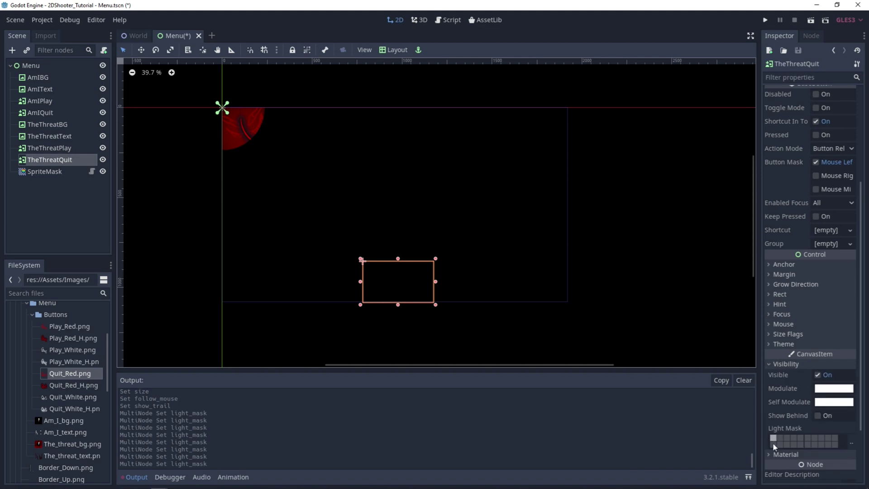
click(53, 172)
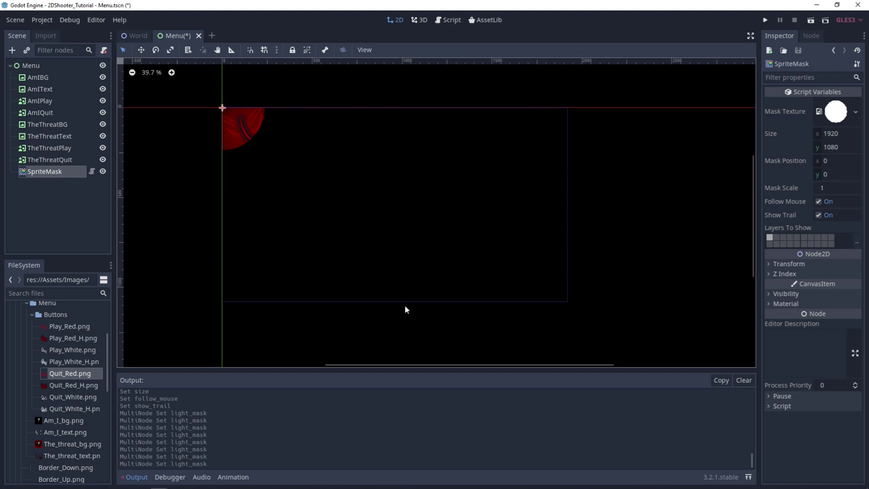
Step: Move AmIBG, AmIText, AmIPlay and AmIQuit from the first Light Mask layer to the second row's first layer, and test-run the Menu scene
click(38, 78)
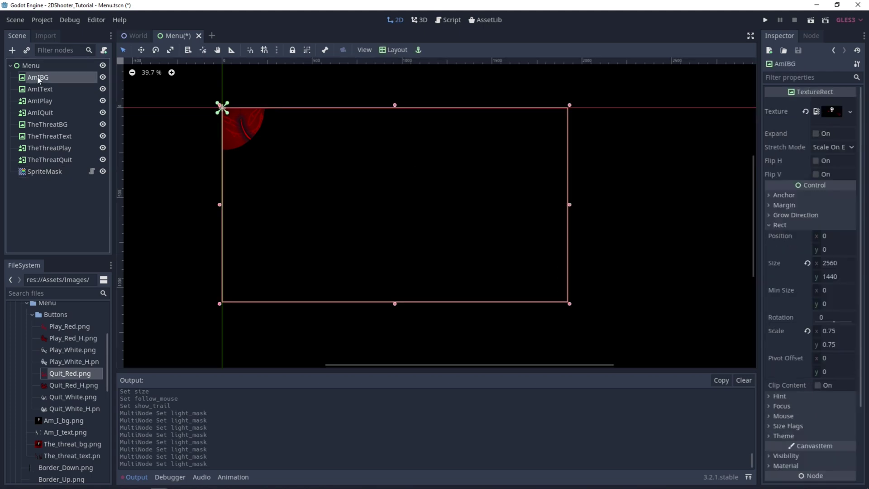
shift+click(50, 113)
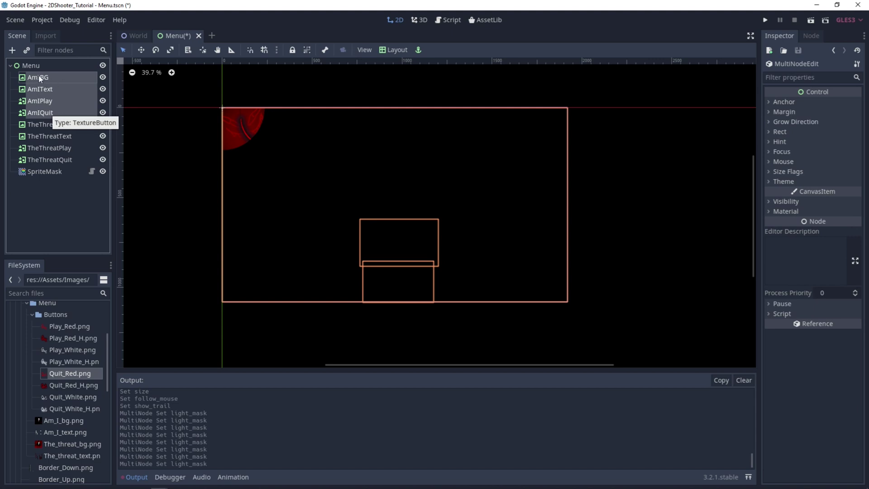
click(805, 200)
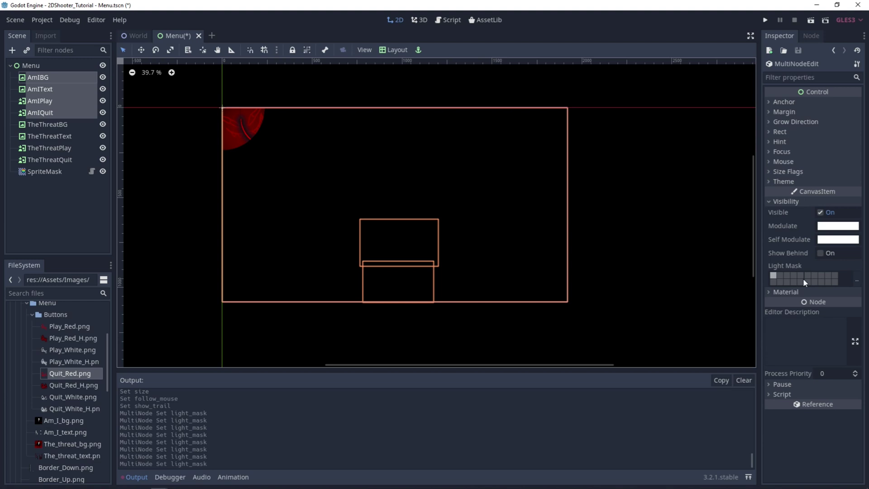
click(774, 276)
click(774, 282)
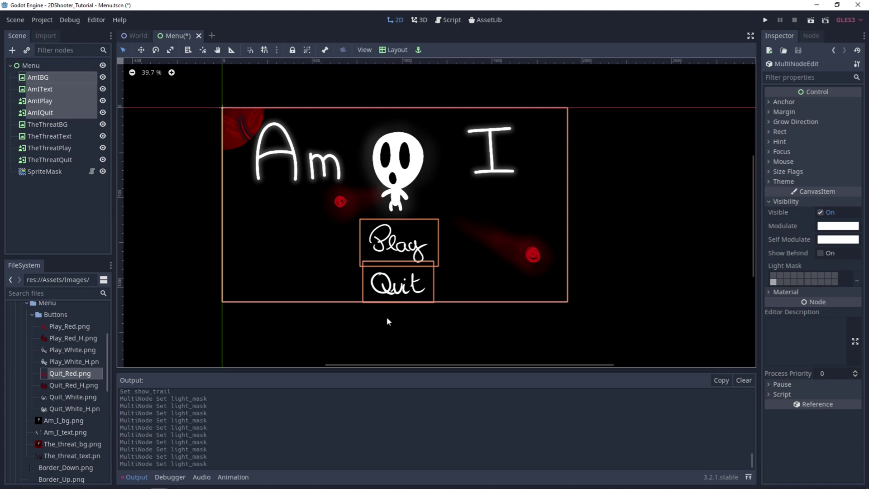
click(811, 23)
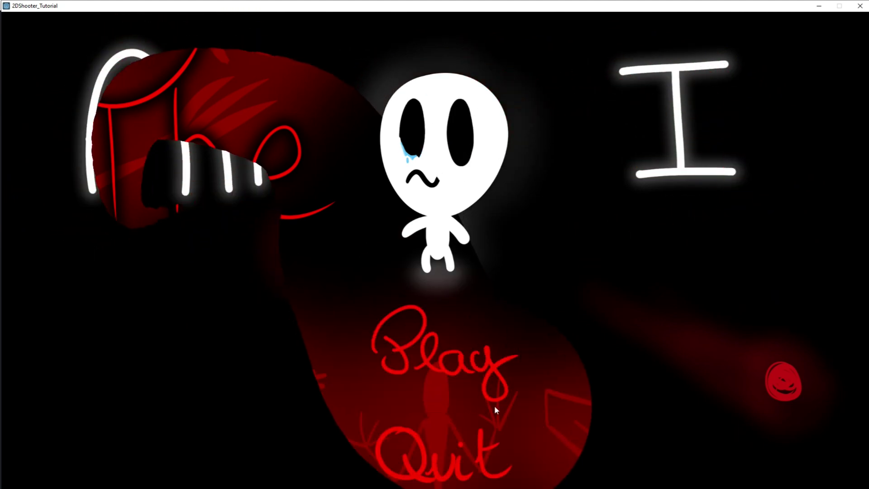
key(alt+F4)
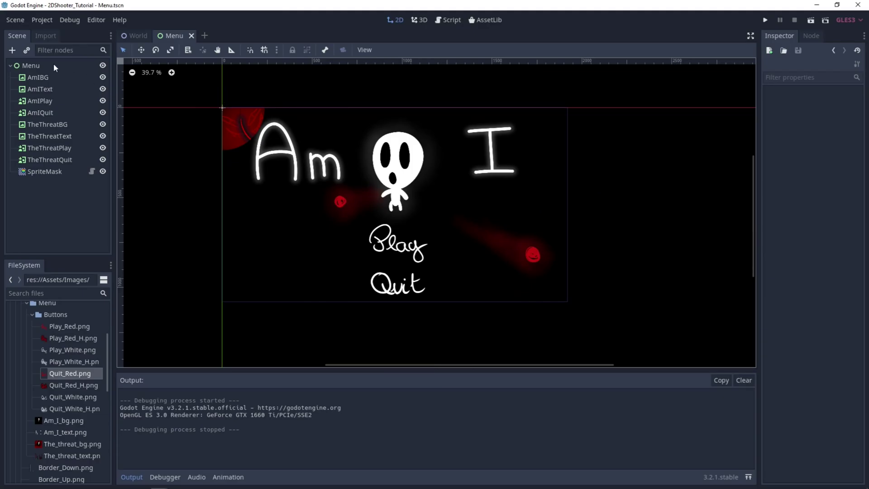
Step: Attach a new script, Menu.gd, to the Menu root node
click(31, 66)
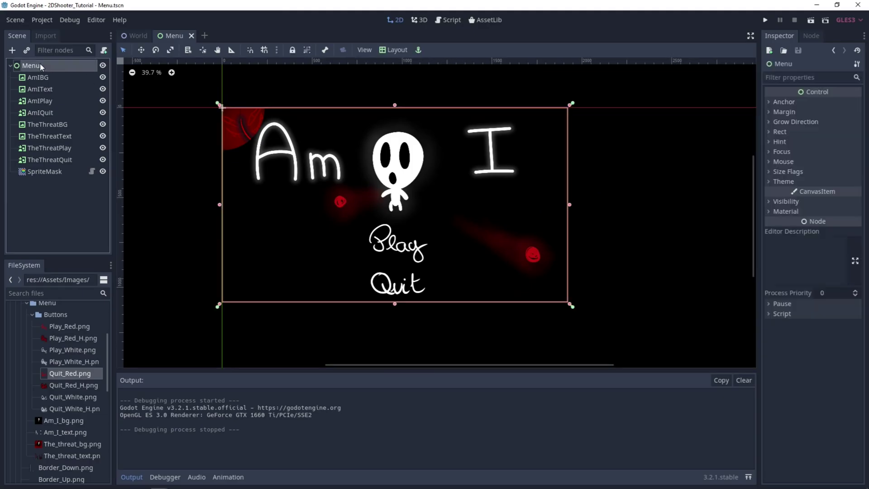
click(104, 50)
click(403, 309)
Step: Replace pass in Menu.gd's _ready function with Input.set_mouse_mode(Input.MOUSE_MODE_HIDDEN) and save the scene
drag(313, 92, 295, 96)
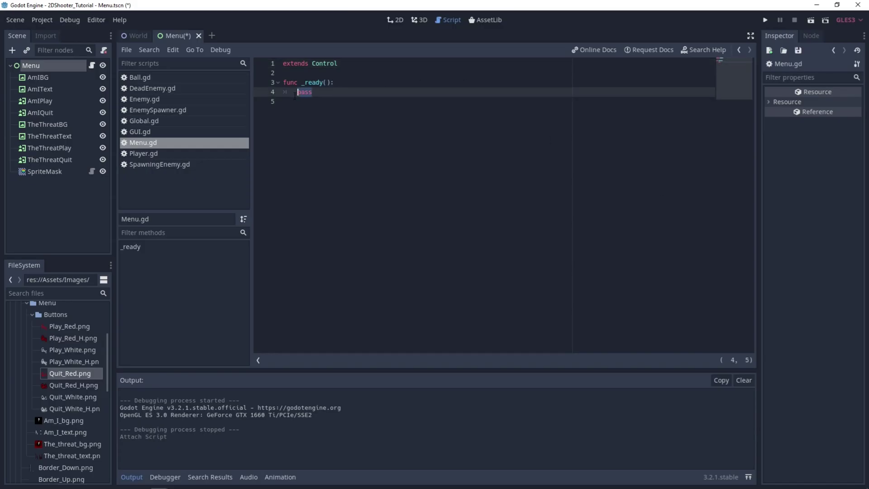
text(Input)
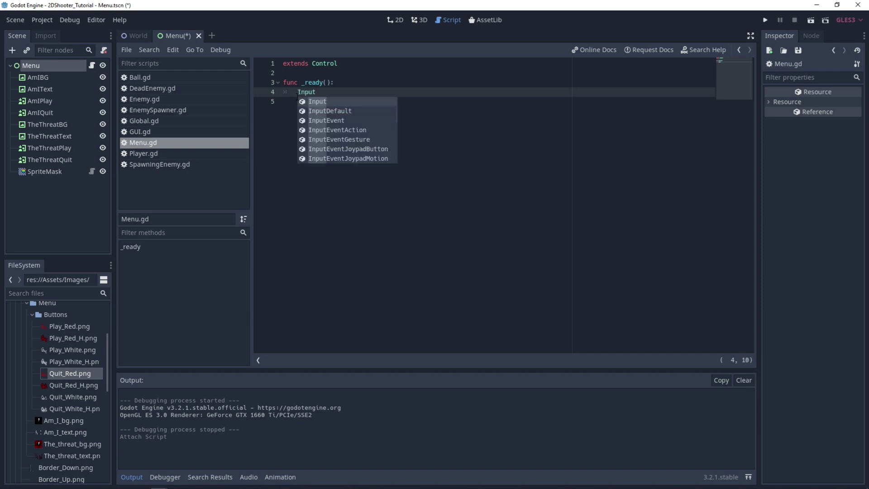
text(.)
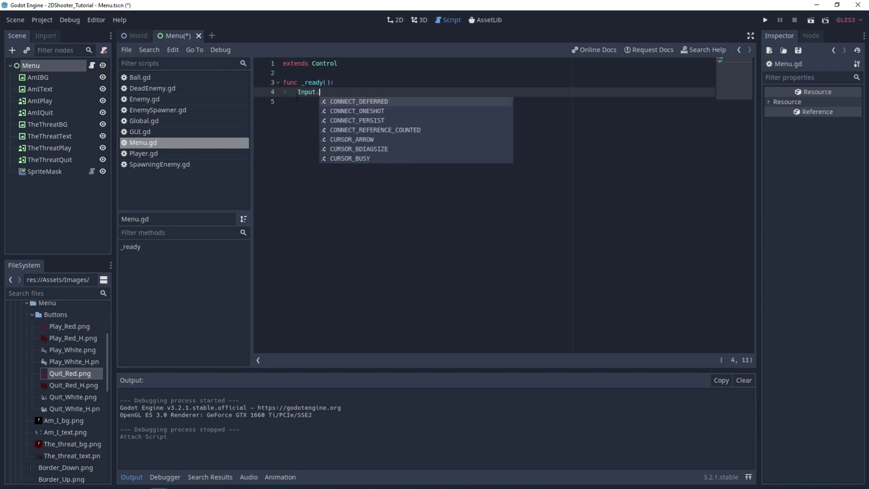
text(set_)
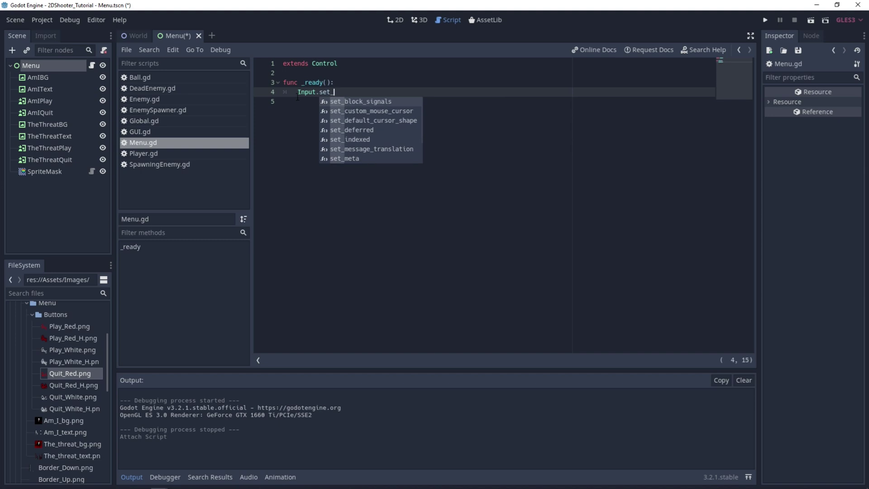
text(mouse)
key(Return)
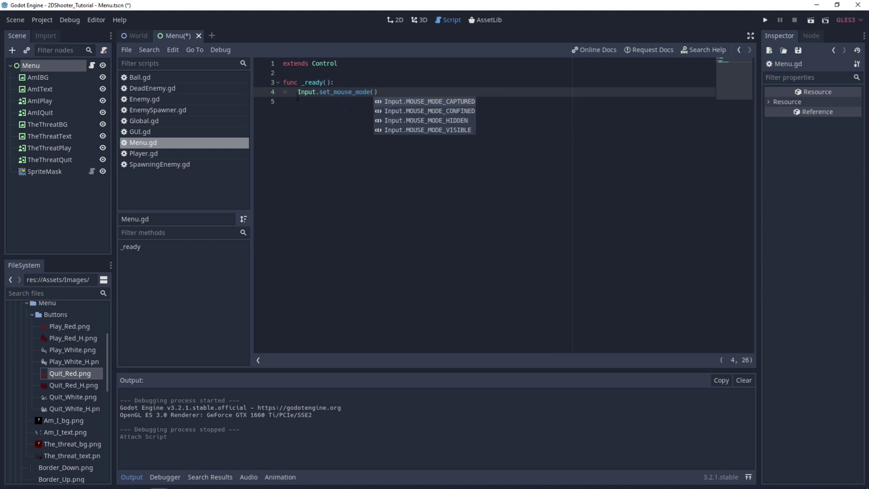
key(Down)
key(Down)
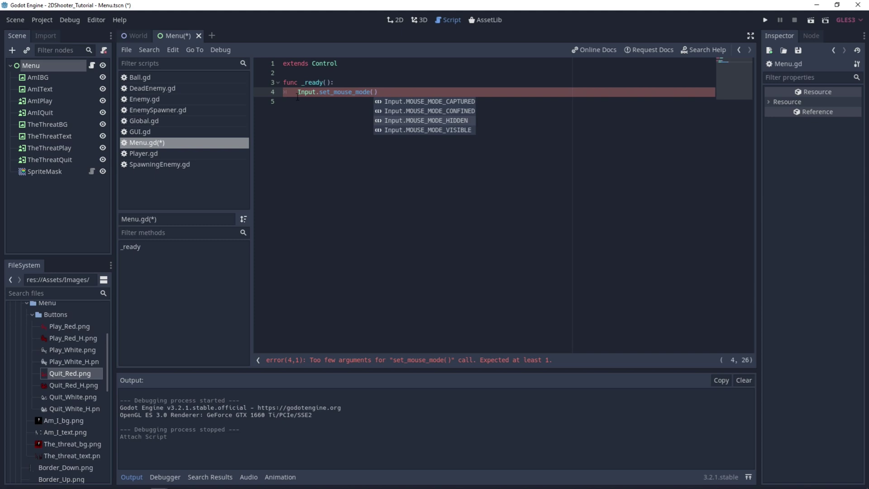
key(Return)
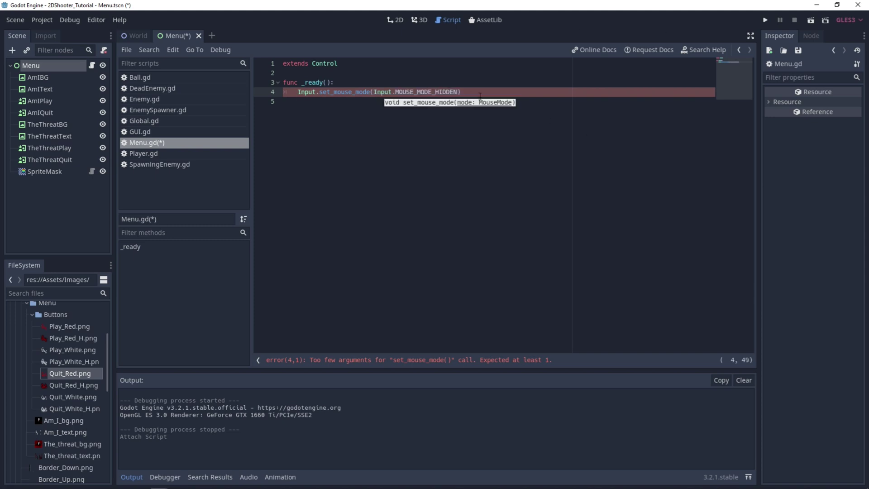
key(End)
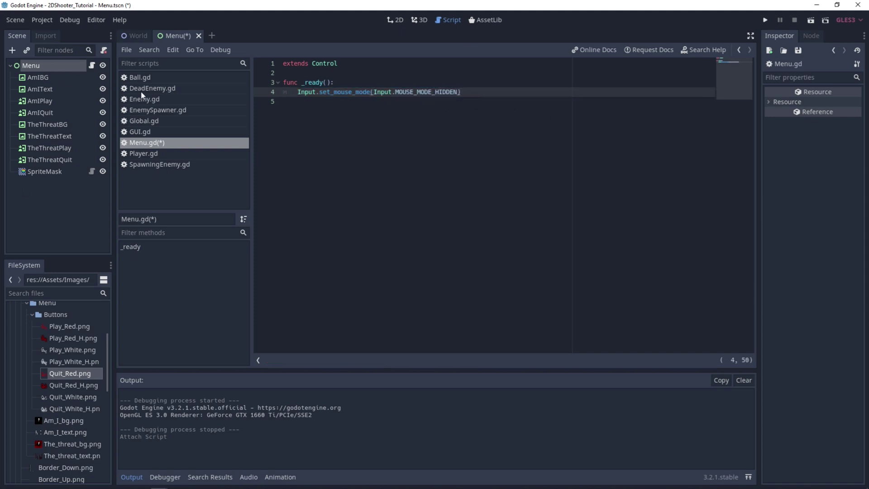
key(ctrl+s)
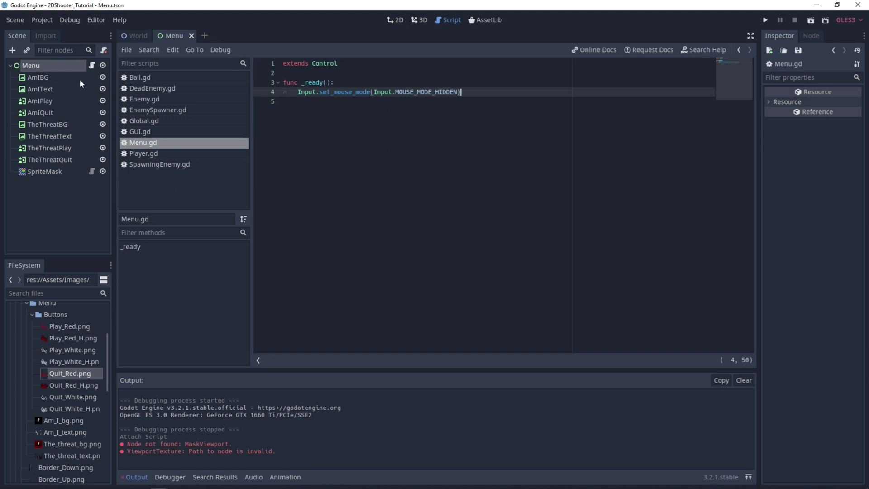
Step: Connect the pressed() signal of the TheThreatPlay button to the Menu node's script, with receiver method _on_TheThreatPlay_pressed
key(ctrl+F1)
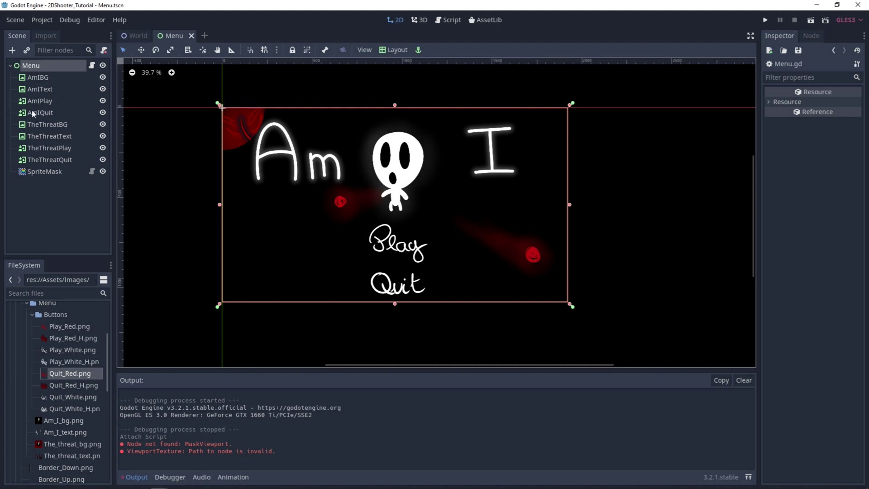
click(47, 159)
click(58, 148)
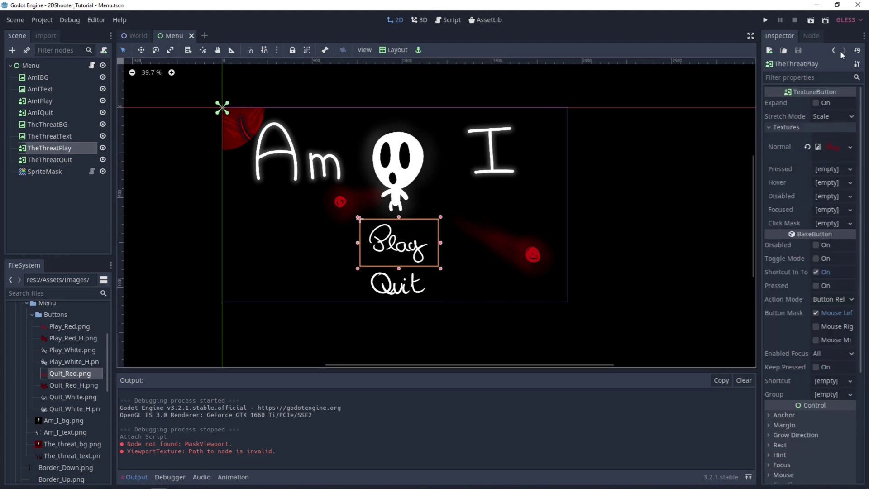
click(811, 37)
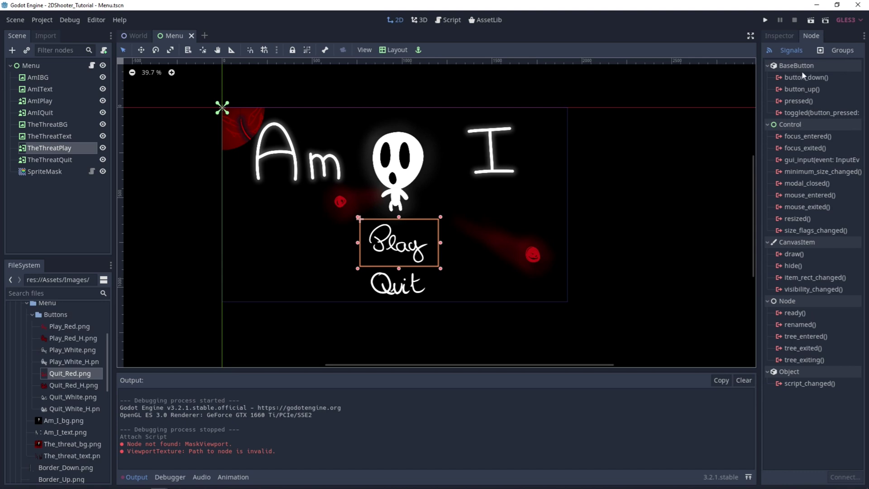
right_click(799, 102)
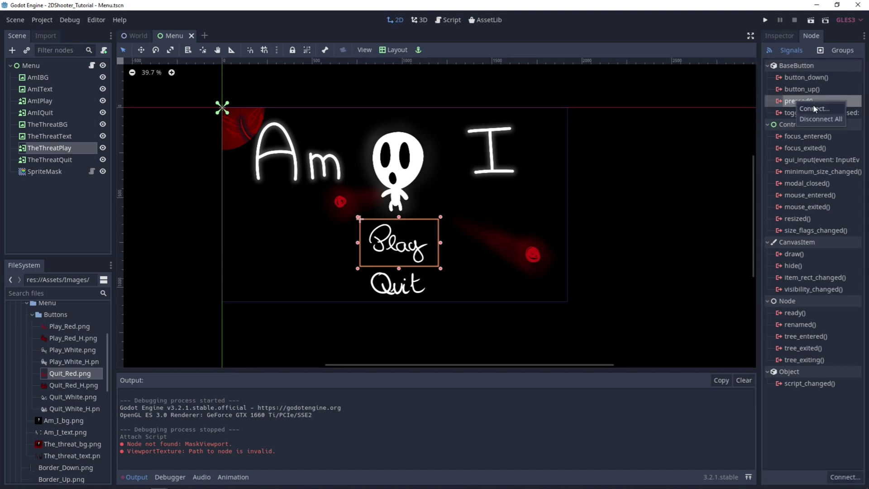
click(814, 109)
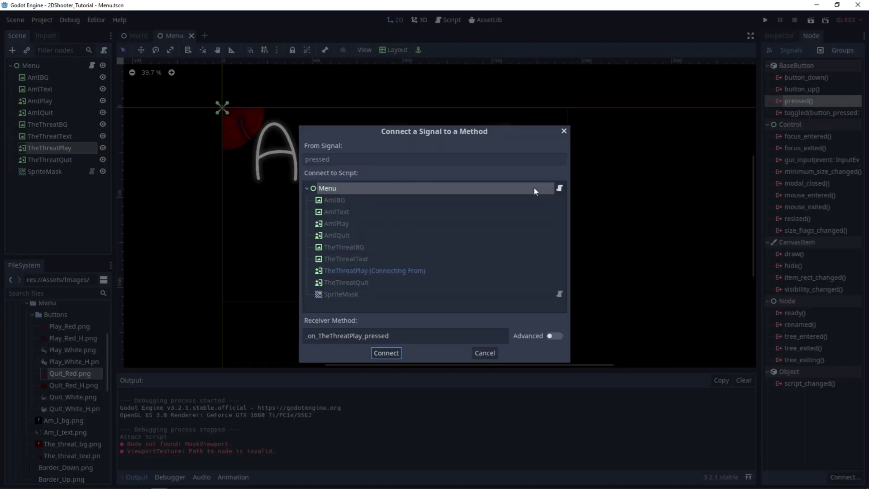
click(386, 353)
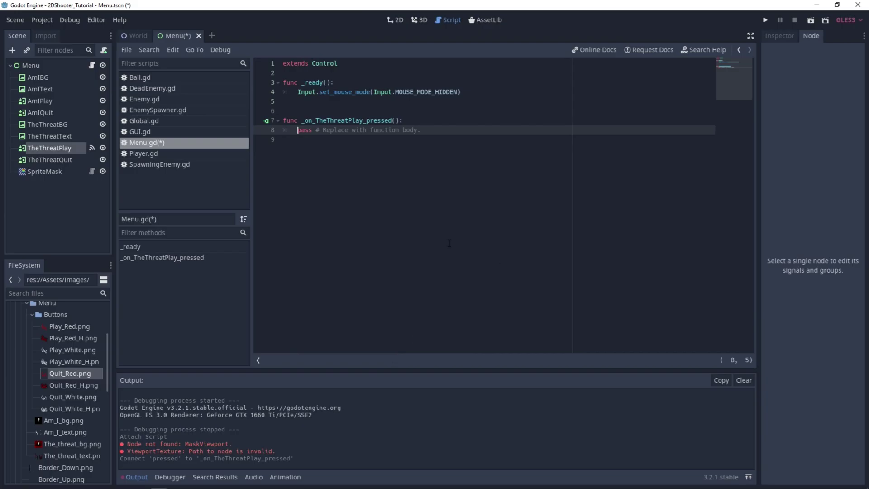
Step: Connect the pressed() signal of the TheThreatQuit button to the Menu node's script, with receiver method _on_TheThreatQuit_pressed
click(53, 159)
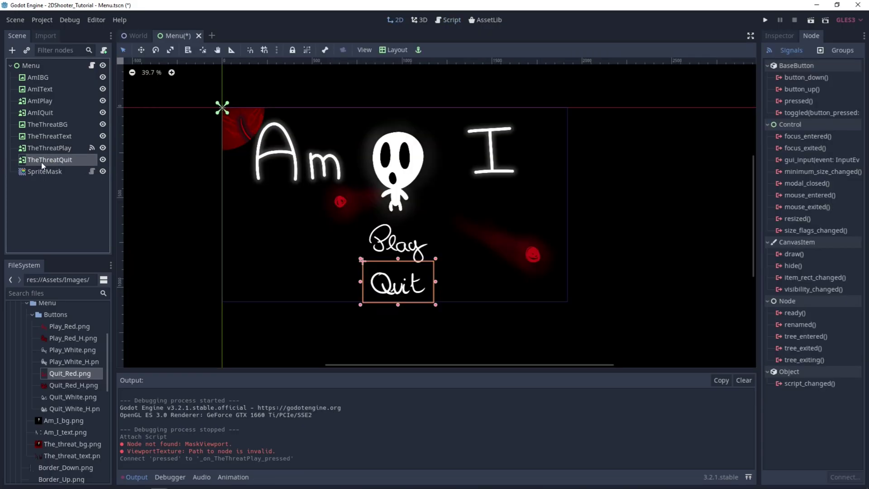
double_click(799, 101)
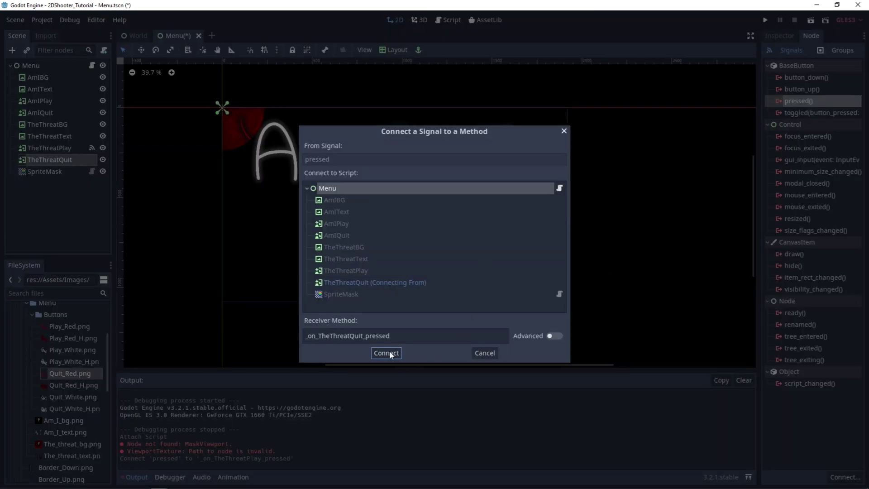
click(387, 352)
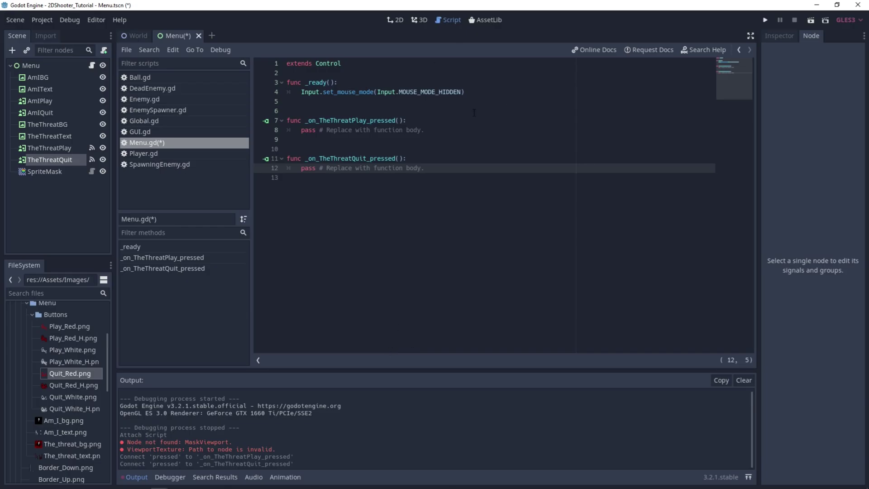
Step: Replace the placeholder body of _on_TheThreatPlay_pressed with get_tree().change_scene("res://World.tscn")
drag(425, 130, 301, 131)
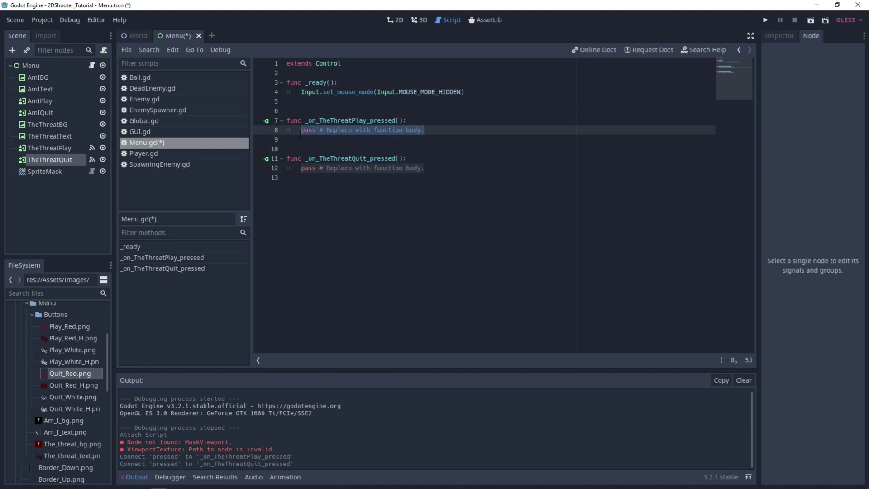
key(BackSpace)
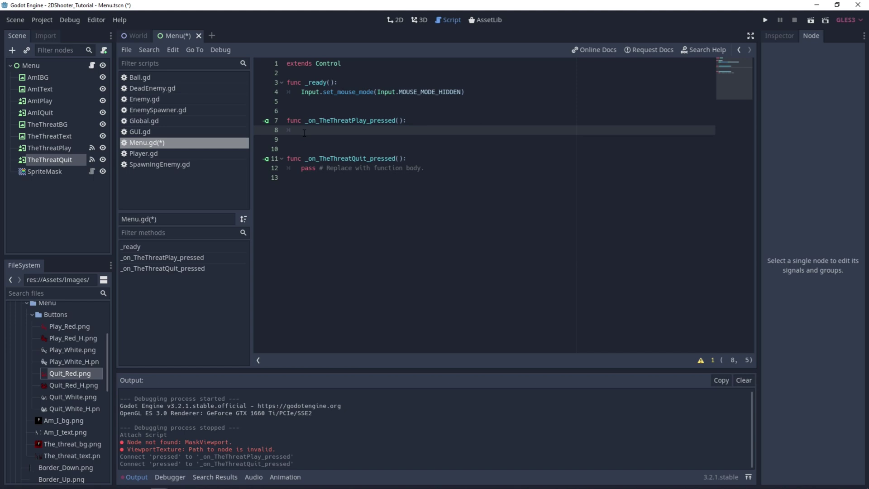
text(g)
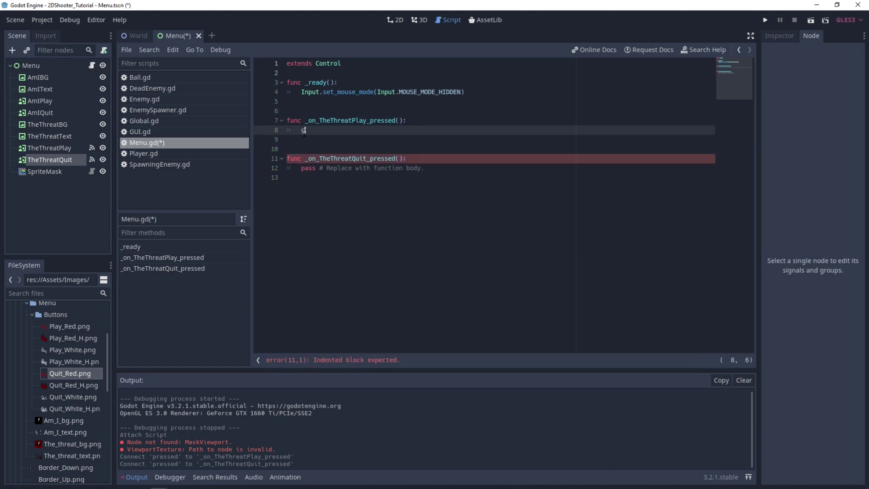
text(et_)
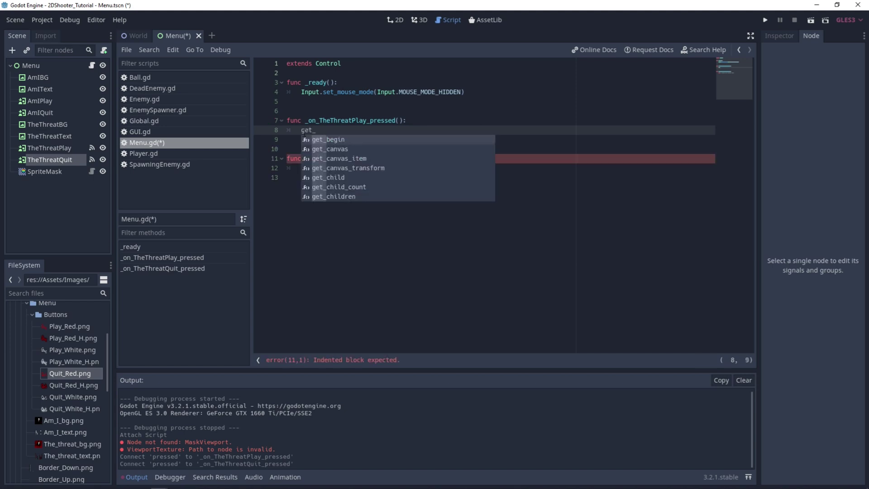
text(tr)
key(Down)
key(Return)
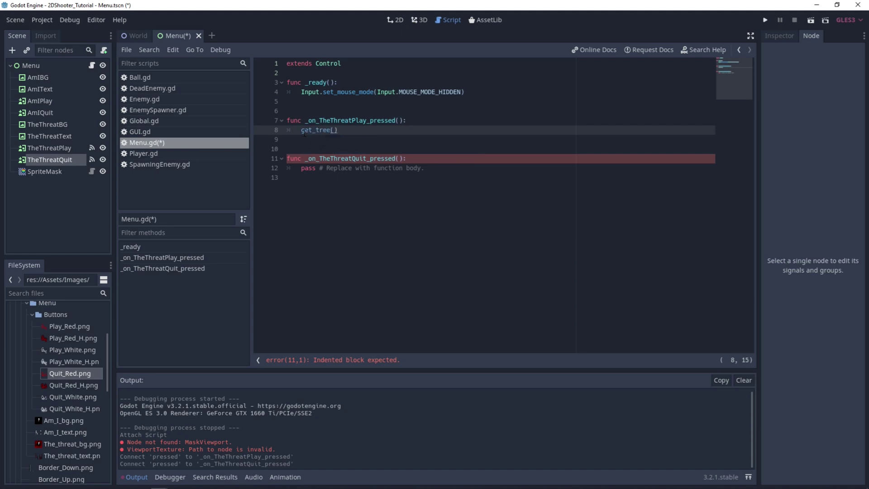
text(.)
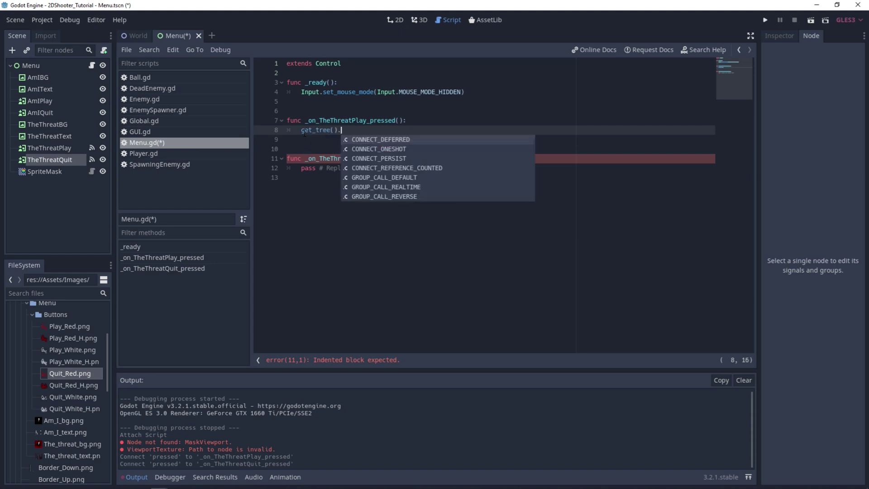
text(chang)
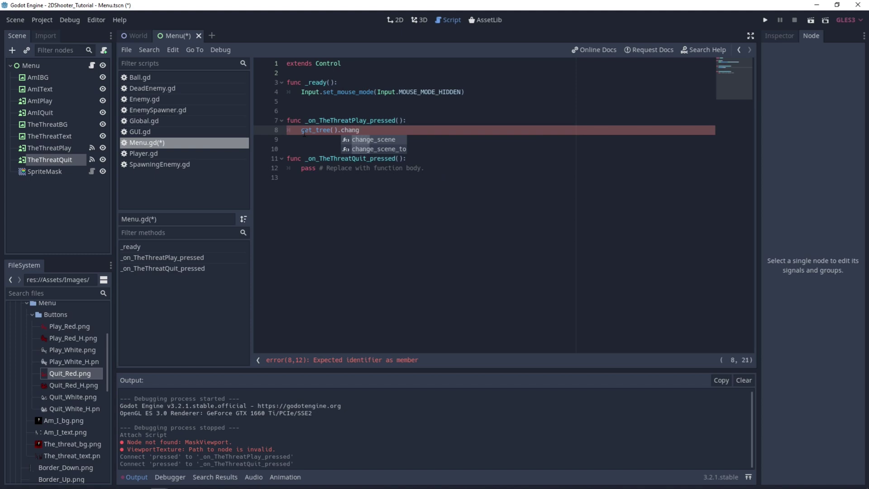
key(Return)
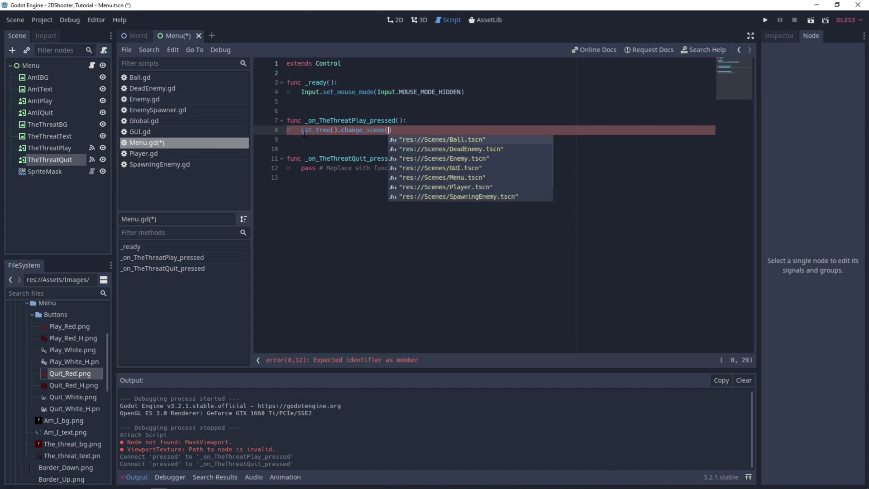
key(Down)
key(Down)
key(Down)
key(Down)
key(Down)
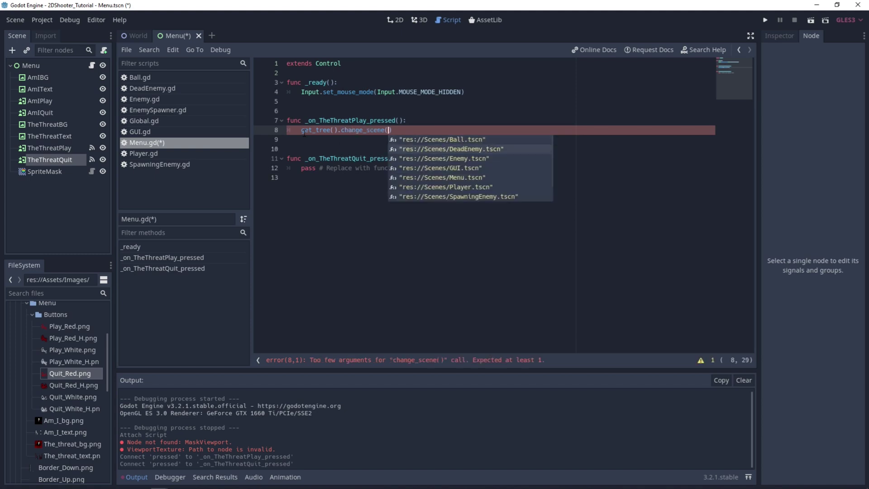
key(Down)
key(Down)
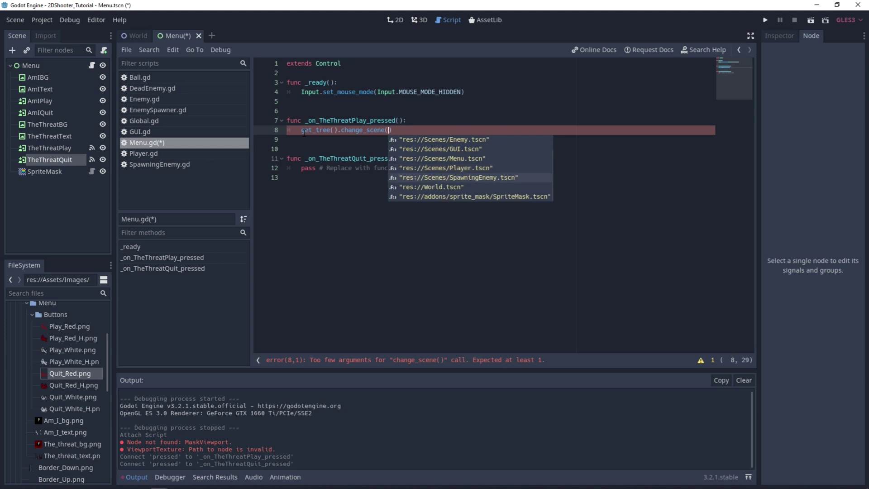
key(Return)
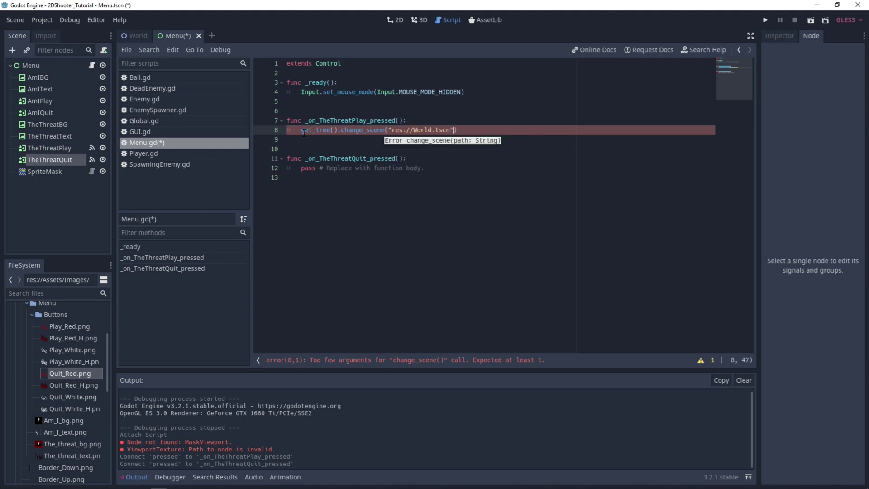
Step: Replace the placeholder body of _on_TheThreatQuit_pressed with get_tree().quit()
click(300, 170)
key(ctrl+shift+k)
key(Return)
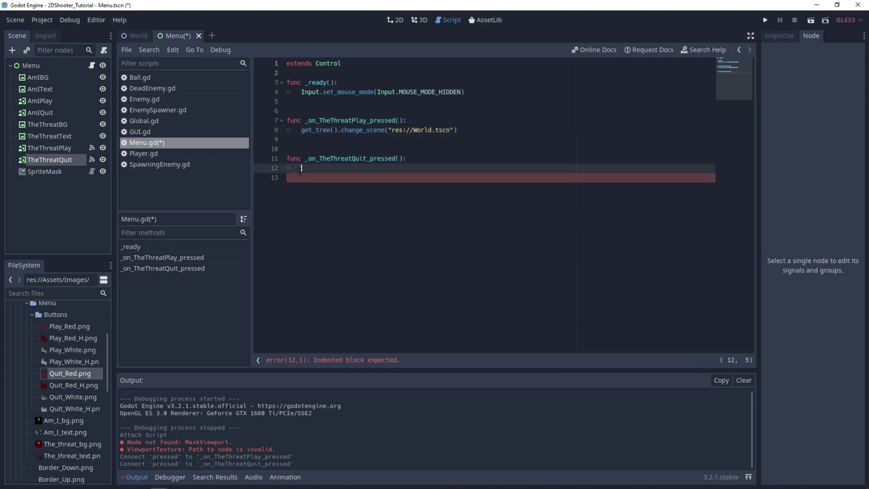
text(get_tr)
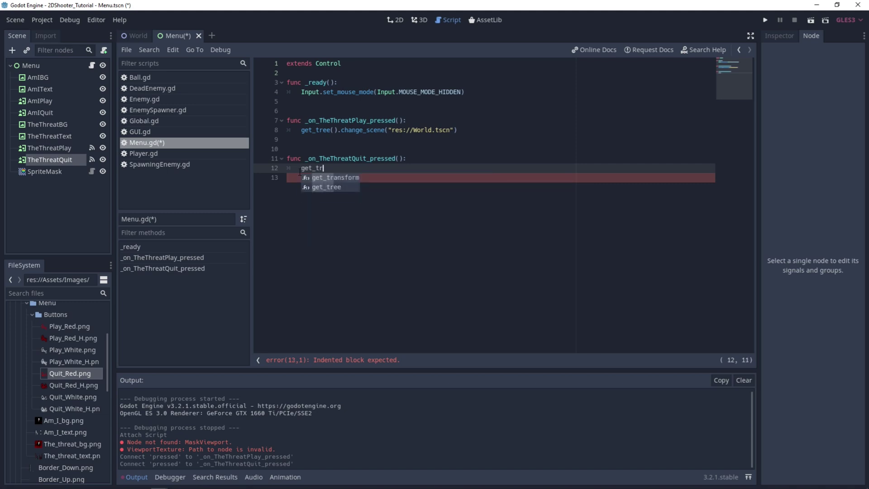
key(Return)
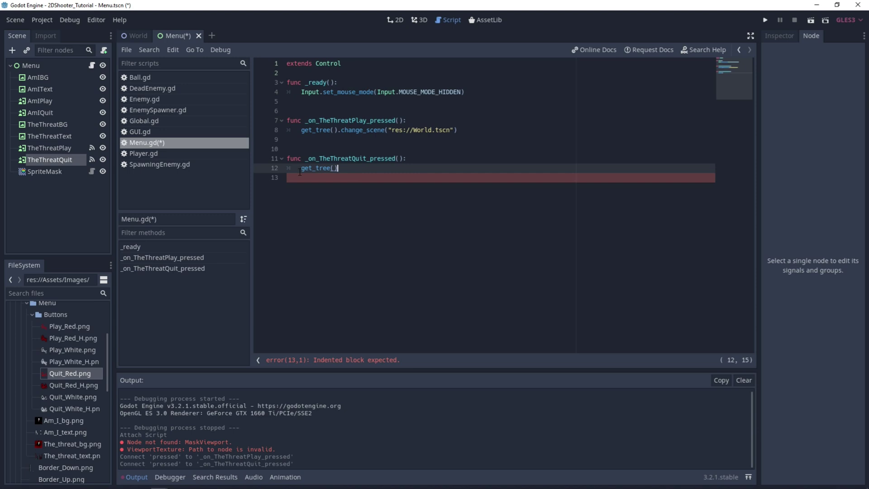
text(.qui)
key(Return)
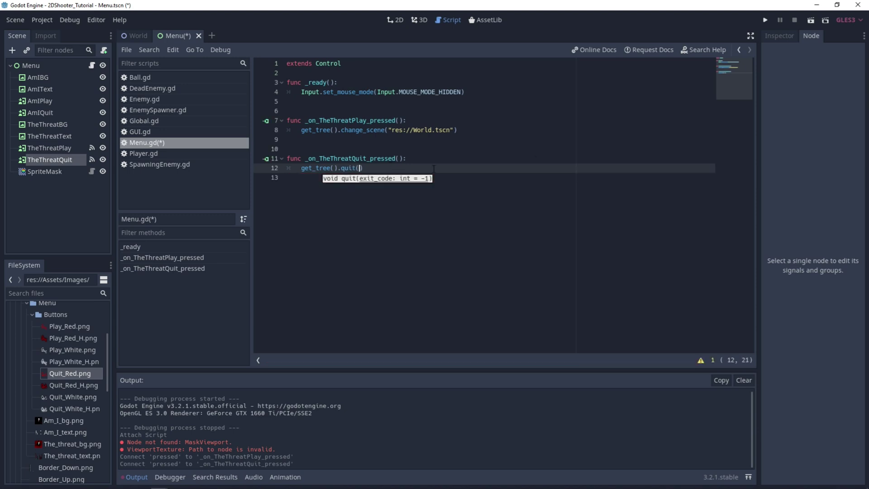
Step: Test-run the project and start the game with the menu's Play button
key(F5)
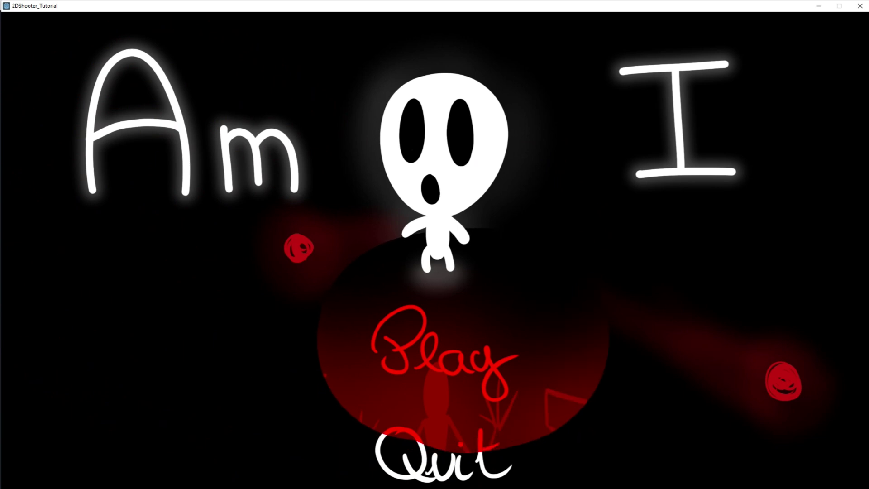
key(Return)
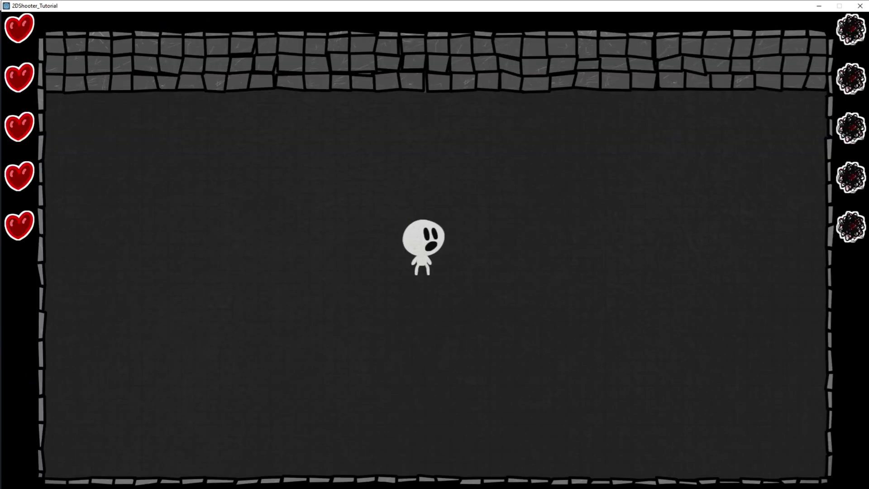
Step: Move the player around the arena in the running game, and stop the test run
key(s)
key(d)
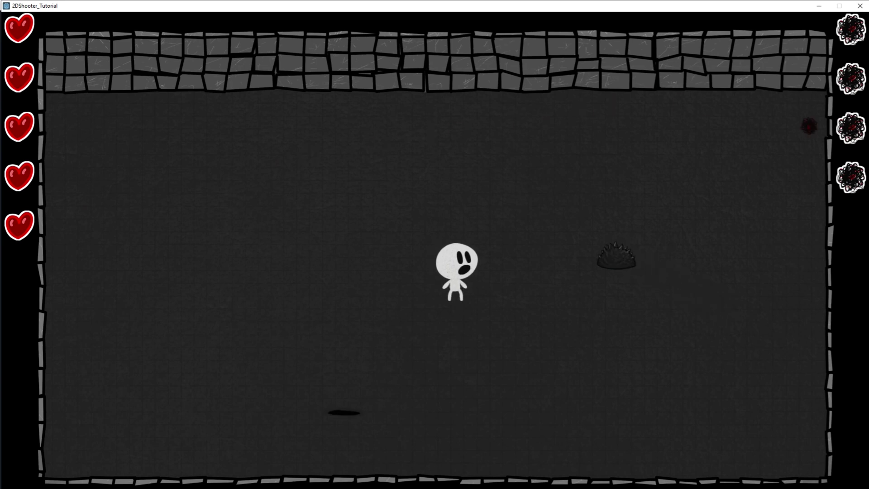
key(s)
key(d)
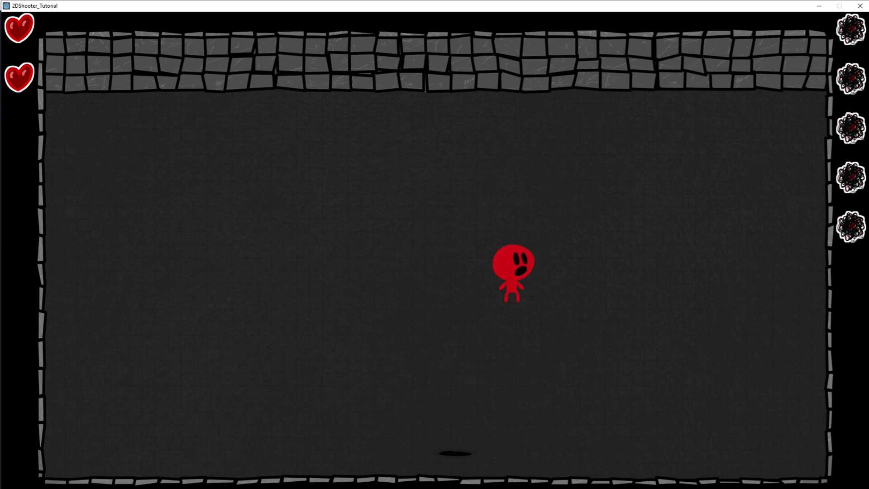
key(F8)
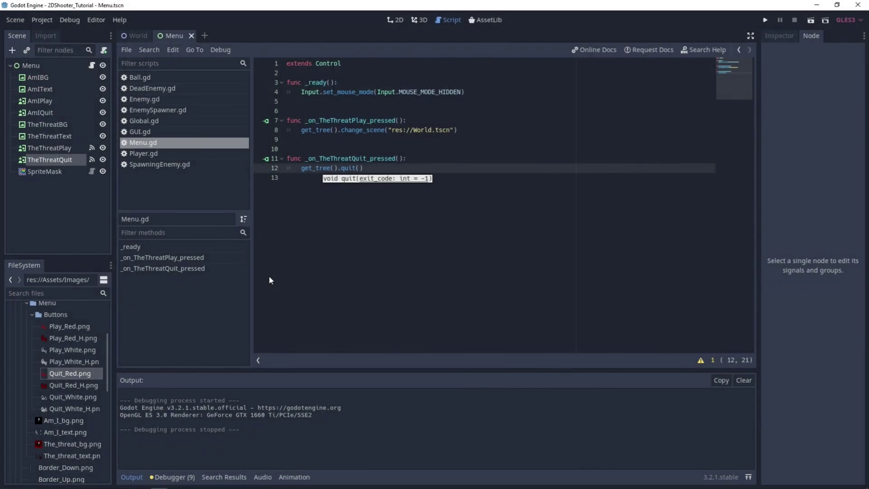
Step: Copy the Input.set_mouse_mode(Input.MOUSE_MODE_HIDDEN) line from _ready() to the first line of _on_TheThreatPlay_pressed()
drag(464, 92, 302, 92)
key(ctrl+c)
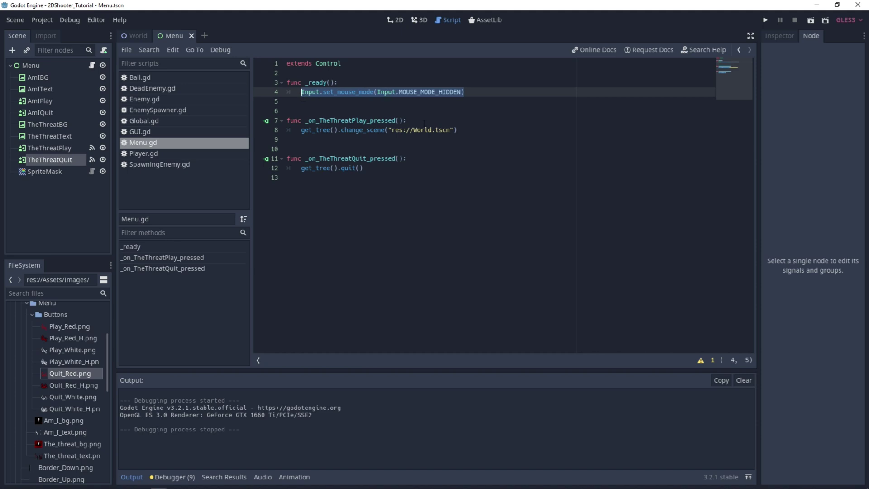
click(418, 122)
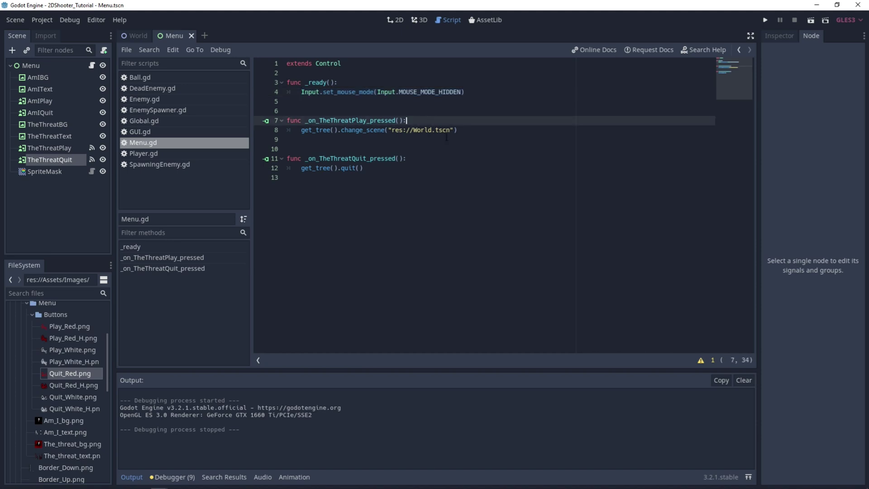
key(Return)
key(ctrl+v)
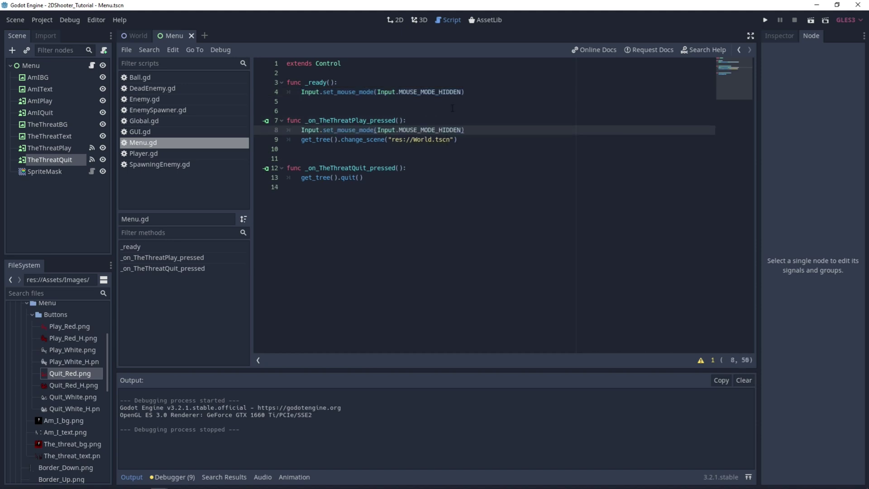
Step: Change the mouse mode argument in _on_TheThreatPlay_pressed() to Input.MOUSE_MODE_VISIBLE
drag(460, 130, 399, 130)
key(BackSpace)
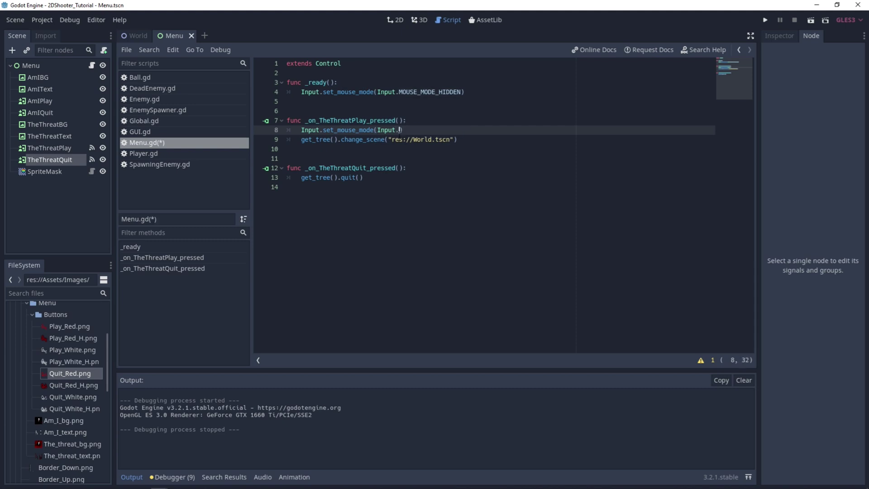
key(ctrl+space)
text(MOU)
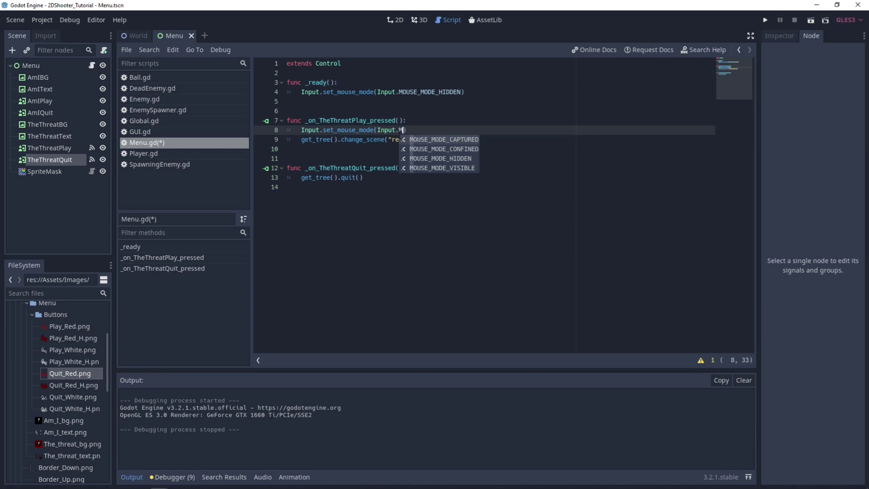
key(Down)
key(Down)
key(Down)
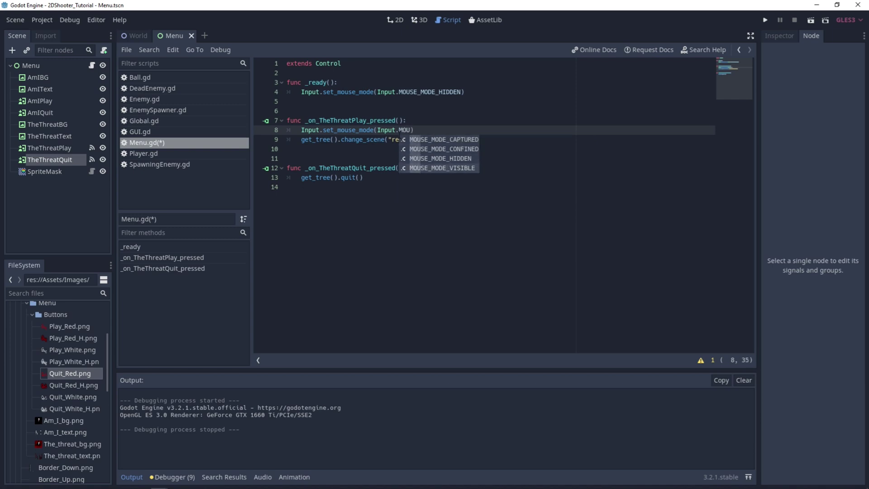
key(Return)
Step: Test-run the menu scene, start the game with Play to check the cursor, and close the game window
click(811, 20)
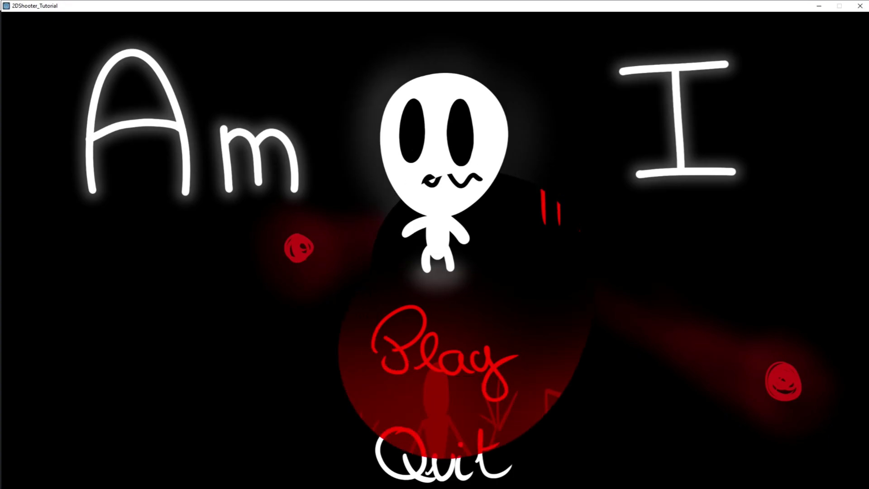
click(556, 321)
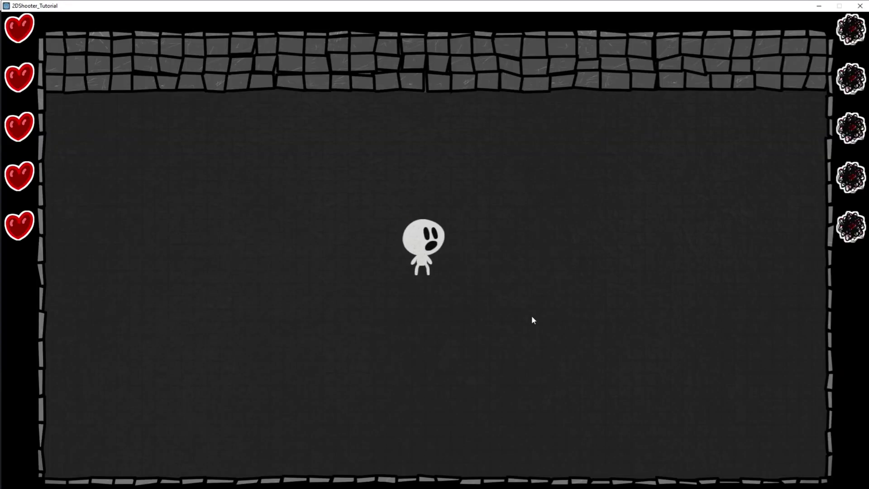
click(483, 185)
click(299, 307)
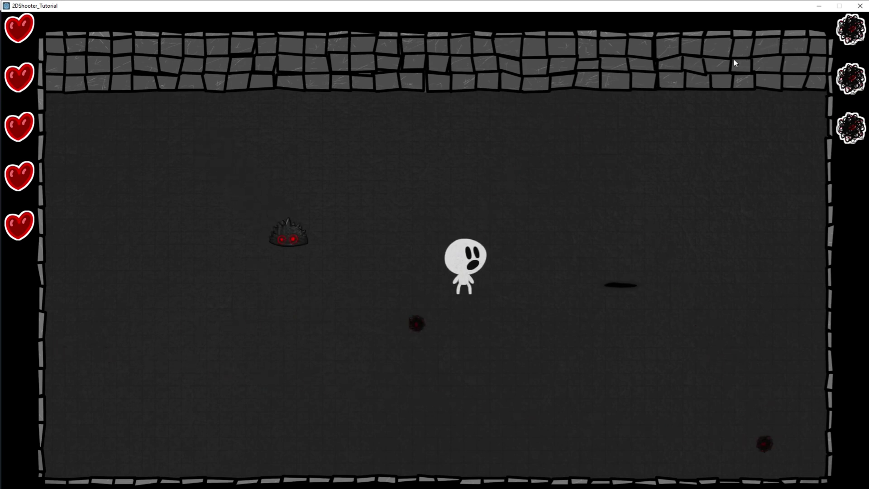
click(860, 6)
click(420, 183)
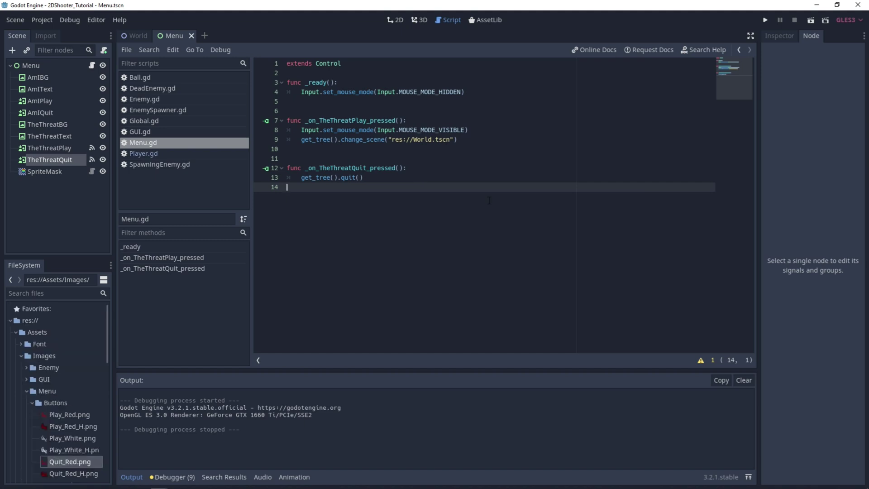
Step: In Global.gd, end update_life with an if(life <= 0): block that calls return_to_menu()
click(141, 122)
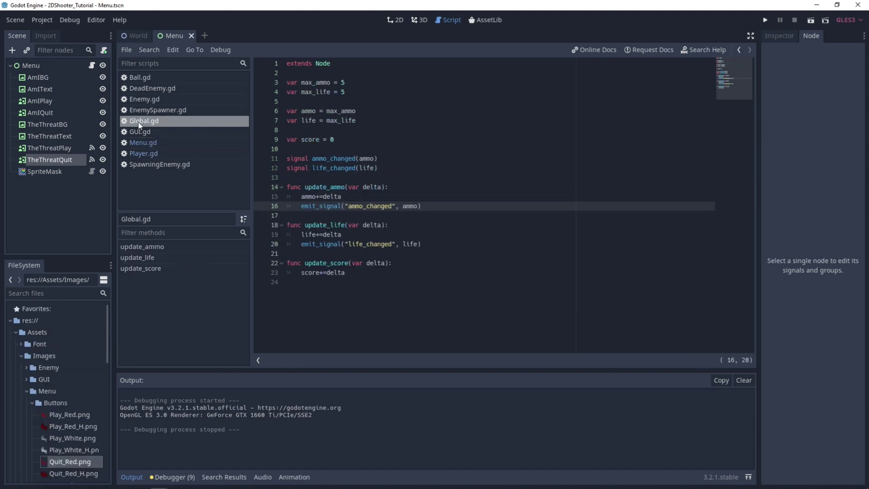
click(430, 244)
key(Return)
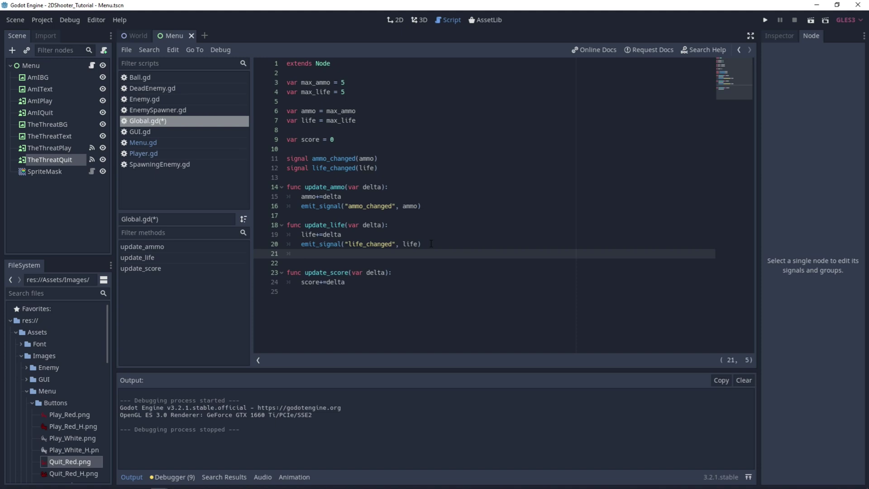
text(if()
text(life)
text( == )
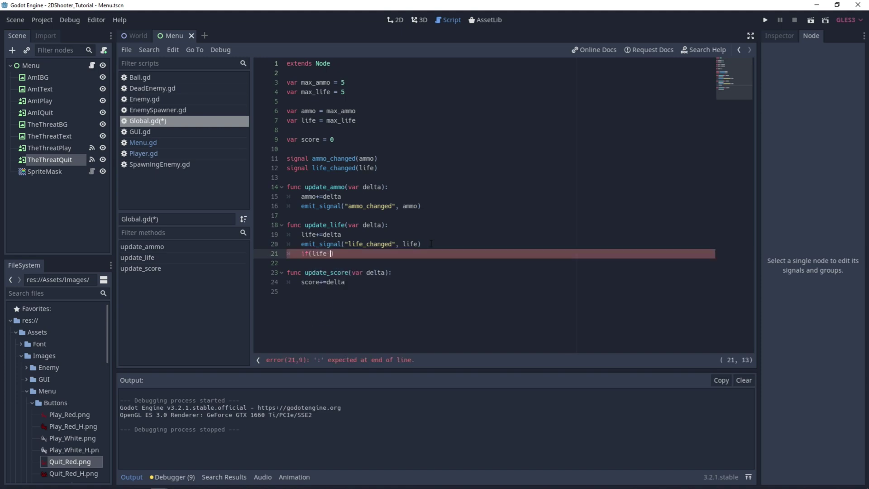
text(0)
key(Left)
key(Left)
key(Left)
key(BackSpace)
text(<)
key(Right)
key(Right)
text(:)
key(Return)
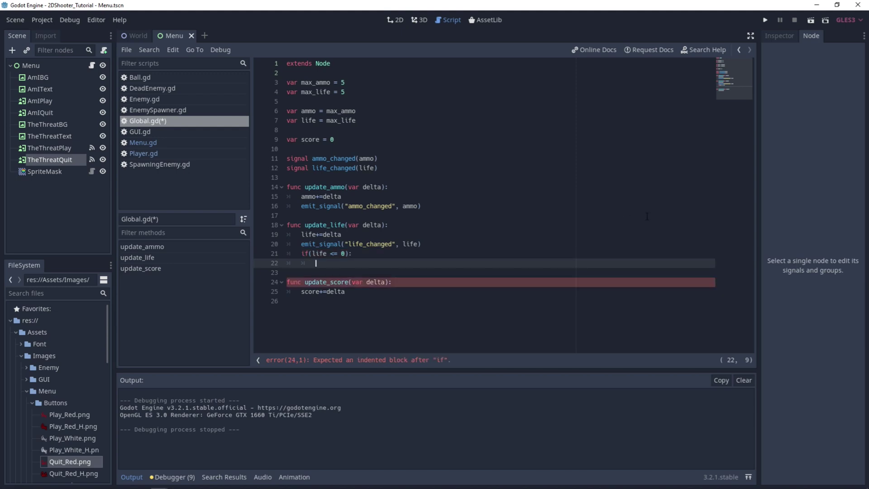
text(return)
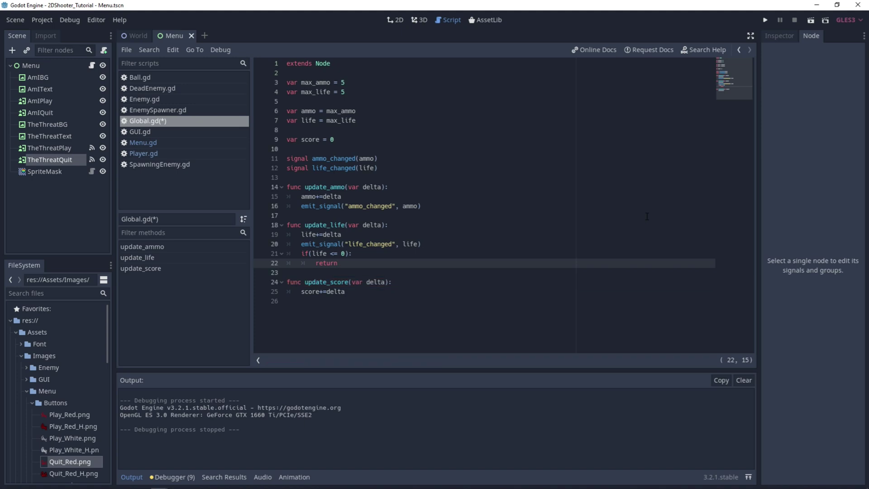
text( to_menu()
Step: Declare a new function return_to_menu() at the end of Global.gd
drag(414, 262, 316, 263)
key(ctrl+c)
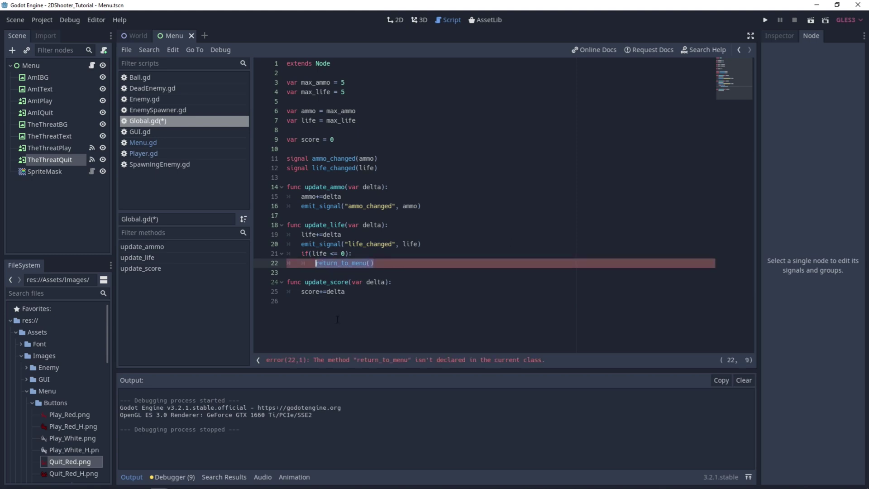
click(317, 301)
key(Return)
text(func)
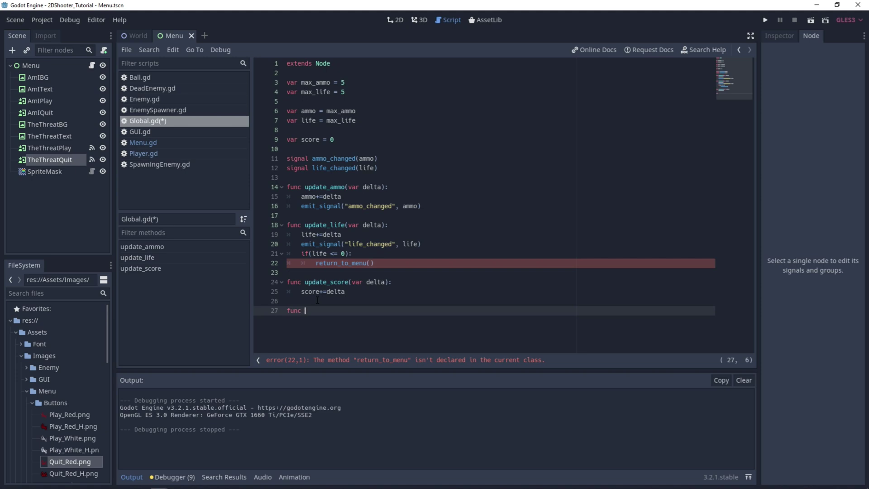
key(ctrl+v)
text(:)
key(Return)
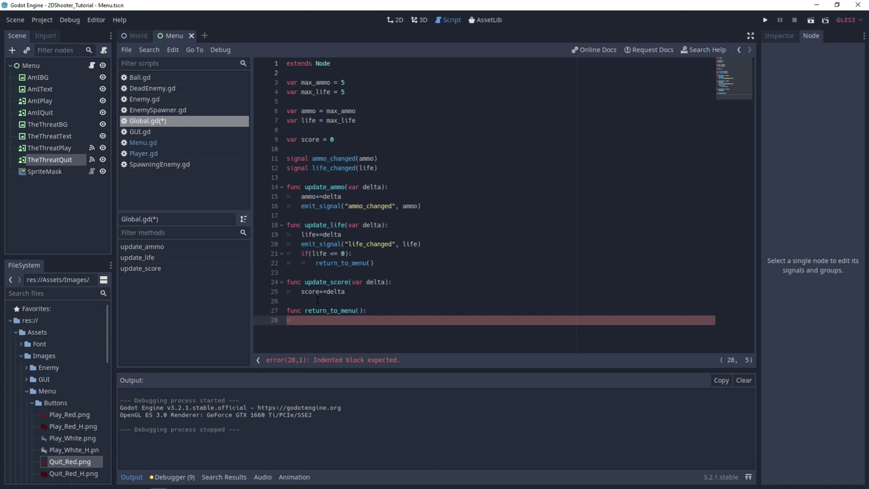
Step: Fill return_to_menu() with ammo = max_ammo and life = max_life, and run the project
text(ammo)
drag(368, 122, 267, 111)
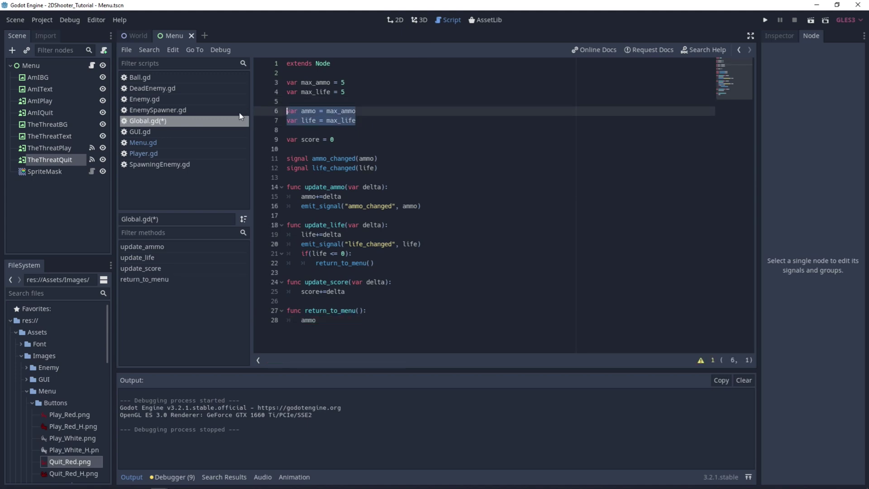
key(ctrl+c)
double_click(308, 320)
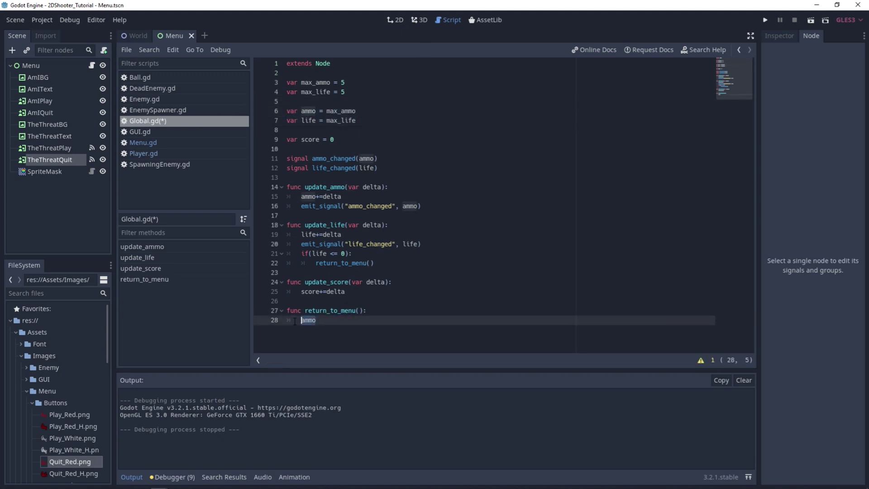
key(ctrl+v)
click(316, 320)
key(BackSpace)
key(BackSpace)
key(BackSpace)
key(BackSpace)
key(Down)
key(BackSpace)
key(BackSpace)
key(BackSpace)
key(BackSpace)
key(Tab)
click(400, 312)
key(F5)
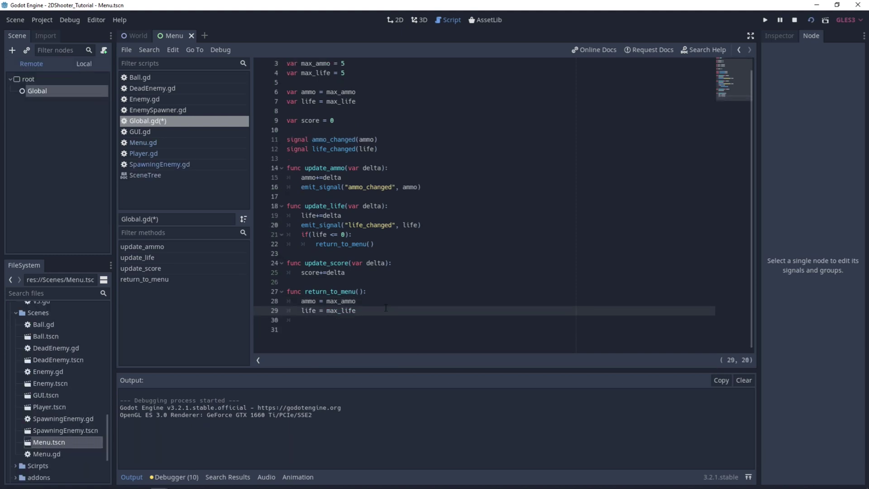
Step: Declare var menu = preload("res://Scenes/Menu.tscn") below the score variable in Global.gd
click(332, 128)
key(Return)
key(Up)
key(Return)
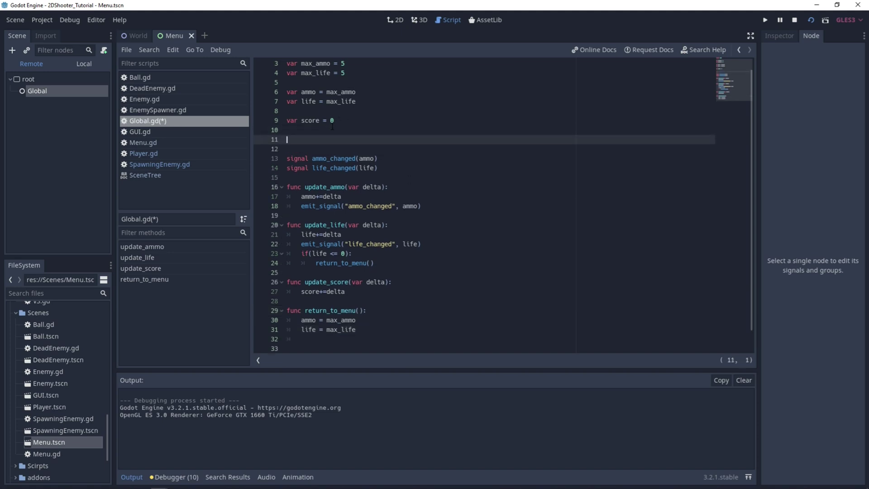
text(var menu )
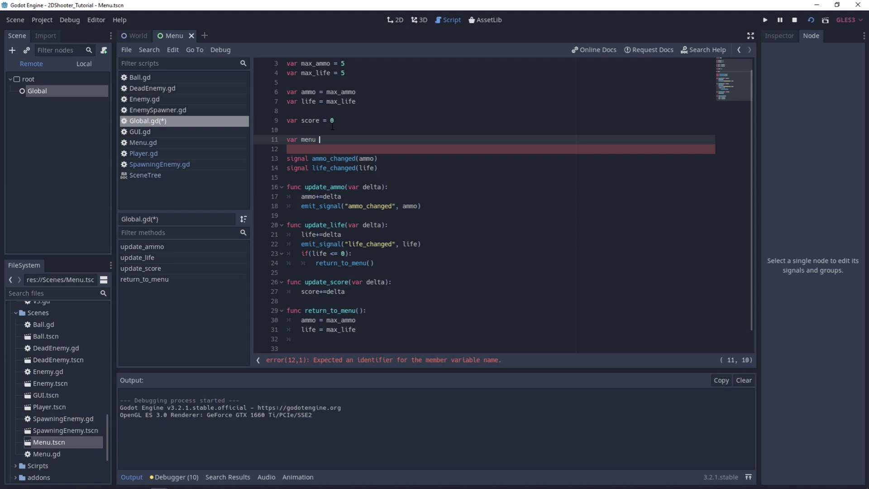
text(= pr)
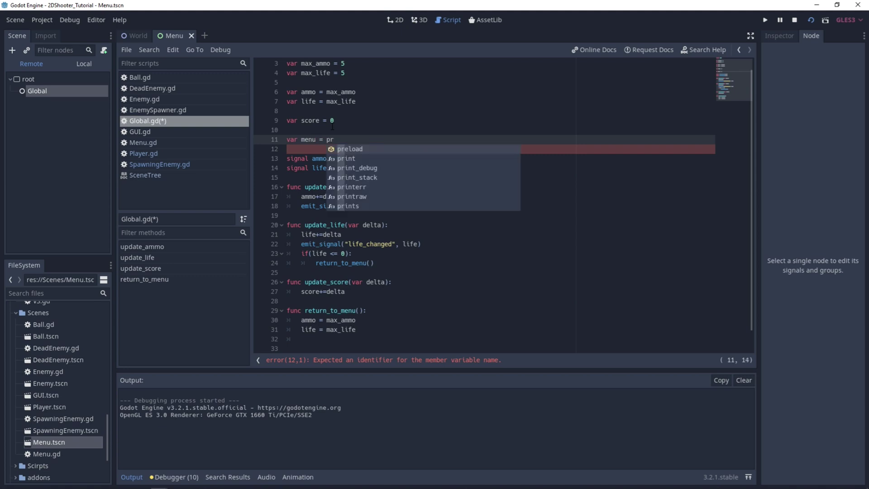
text(eload()
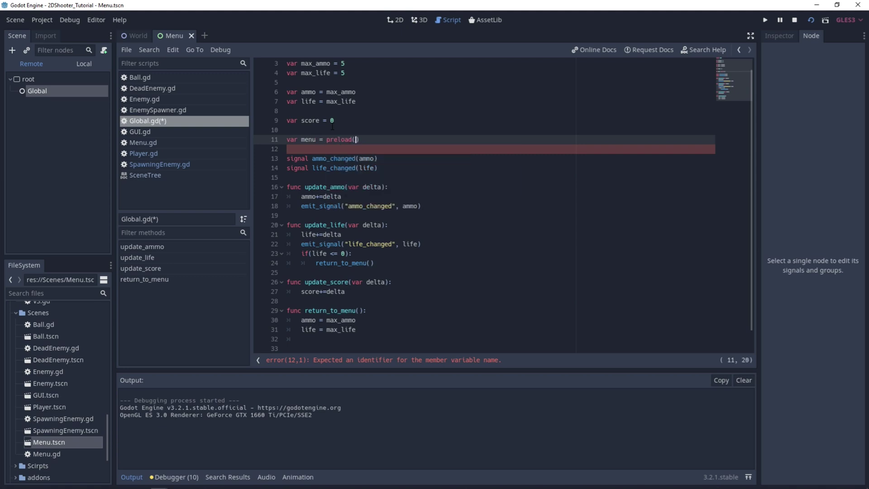
key(Down)
key(Down)
key(Down)
key(Down)
key(Down)
key(Down)
key(Down)
key(Down)
key(Down)
key(Down)
key(Down)
key(Down)
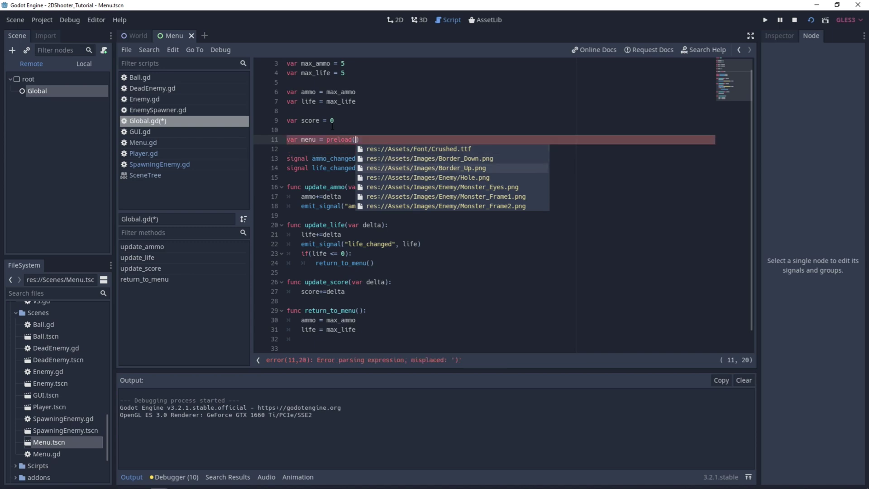
key(Down)
key(Down)
key(Down)
key(Down)
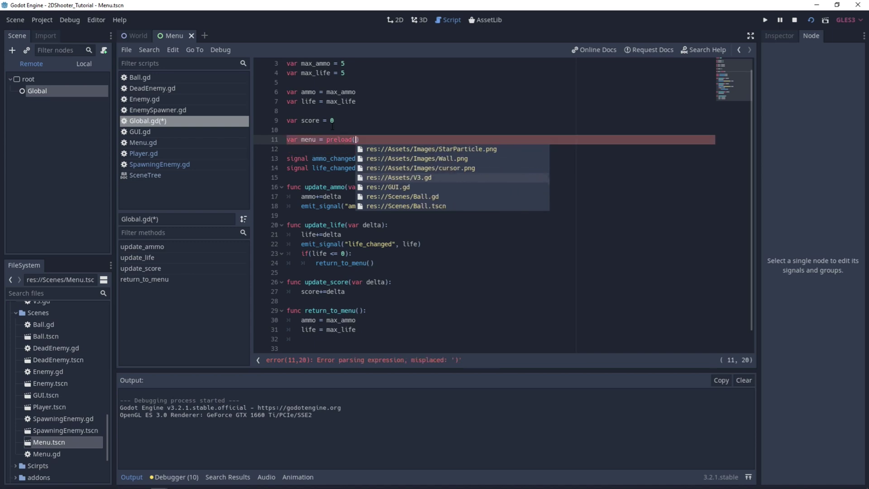
key(Down)
key(Down)
key(Down)
key(Down)
key(Down)
key(Down)
key(Down)
key(Down)
key(Down)
key(Down)
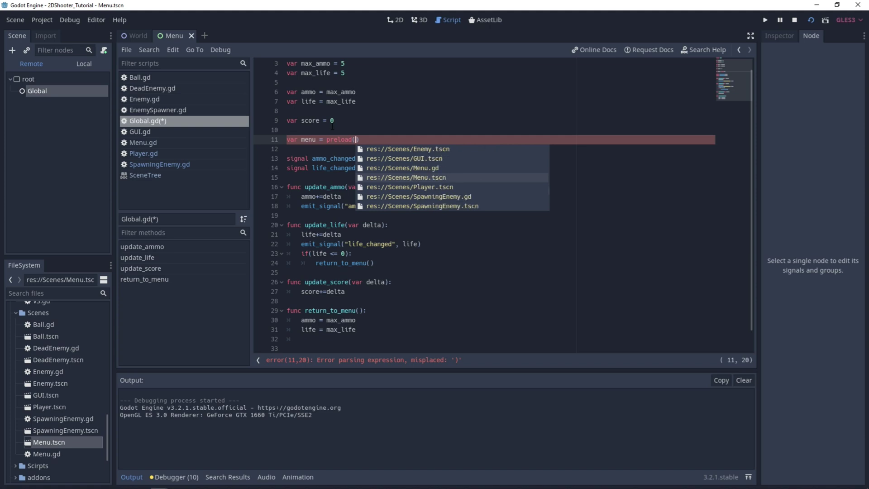
key(Return)
Step: Add get_tree().change_scene_to(menu) as the last line of return_to_menu()
click(361, 339)
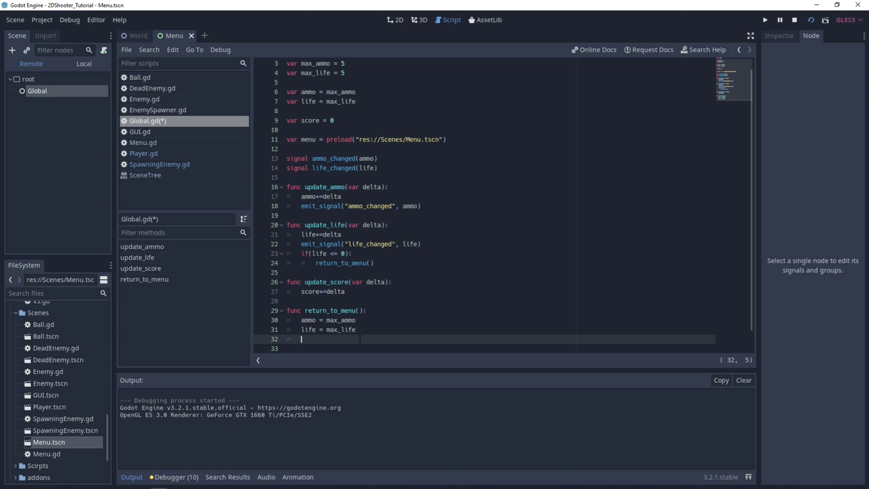
text(get_tree)
key(Return)
text(.chang)
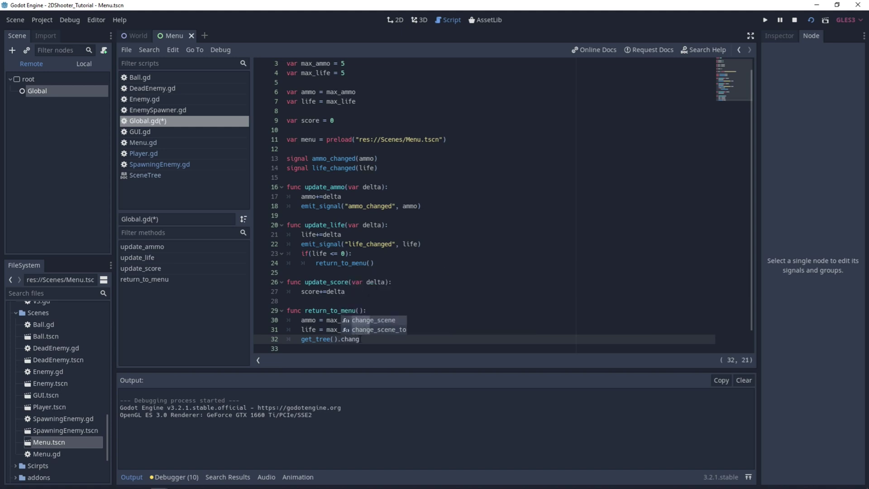
key(Down)
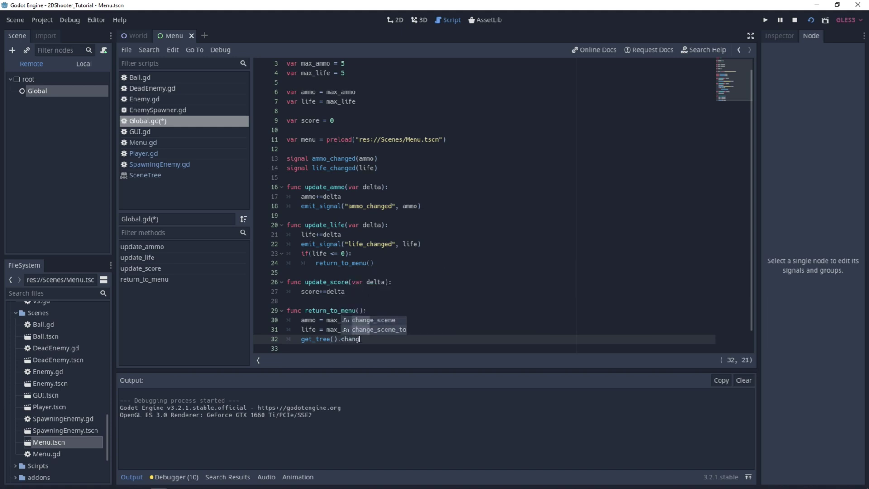
key(Return)
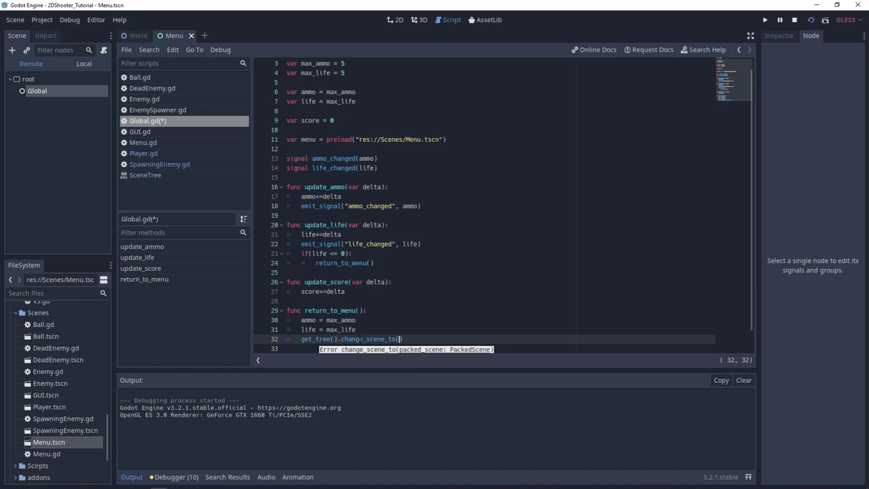
text(menu)
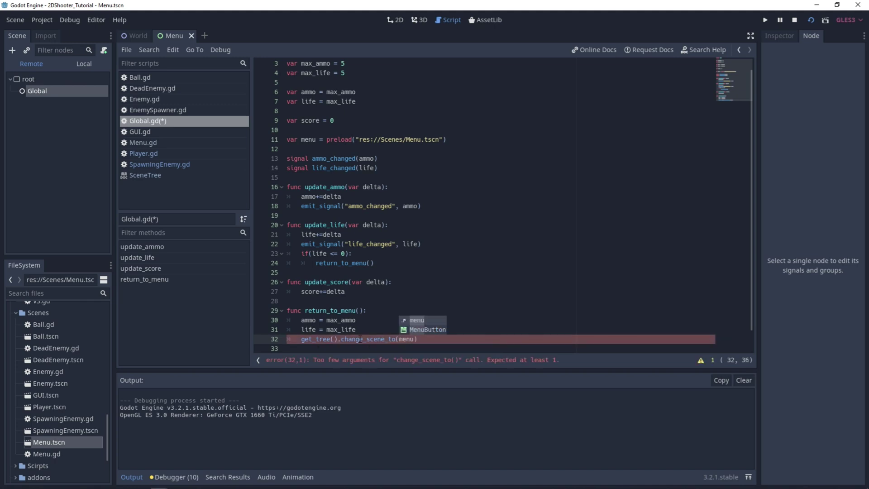
click(385, 340)
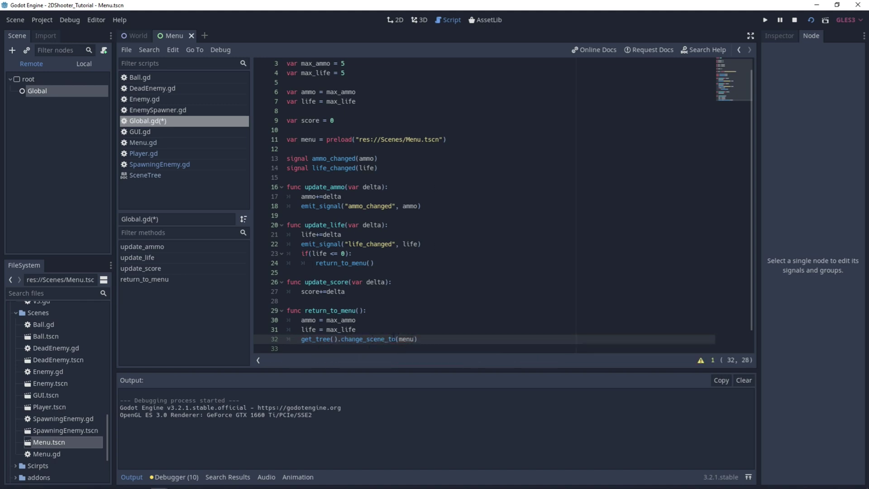
drag(386, 340, 396, 340)
double_click(404, 339)
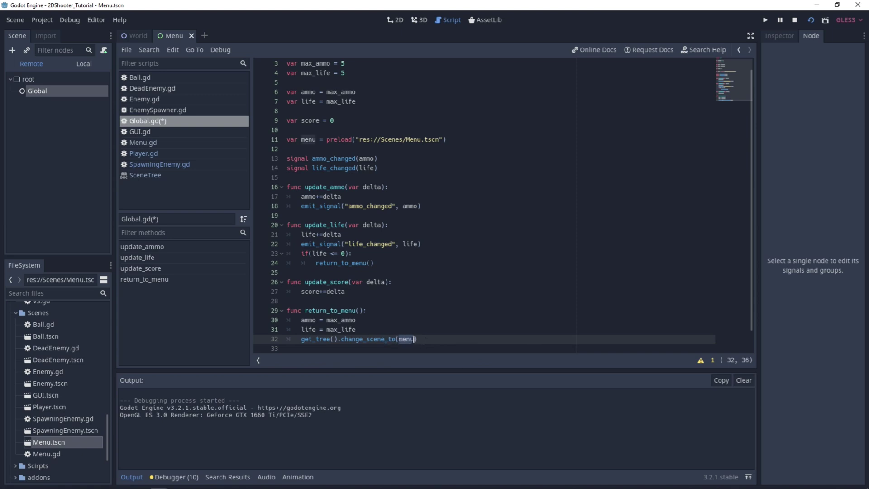